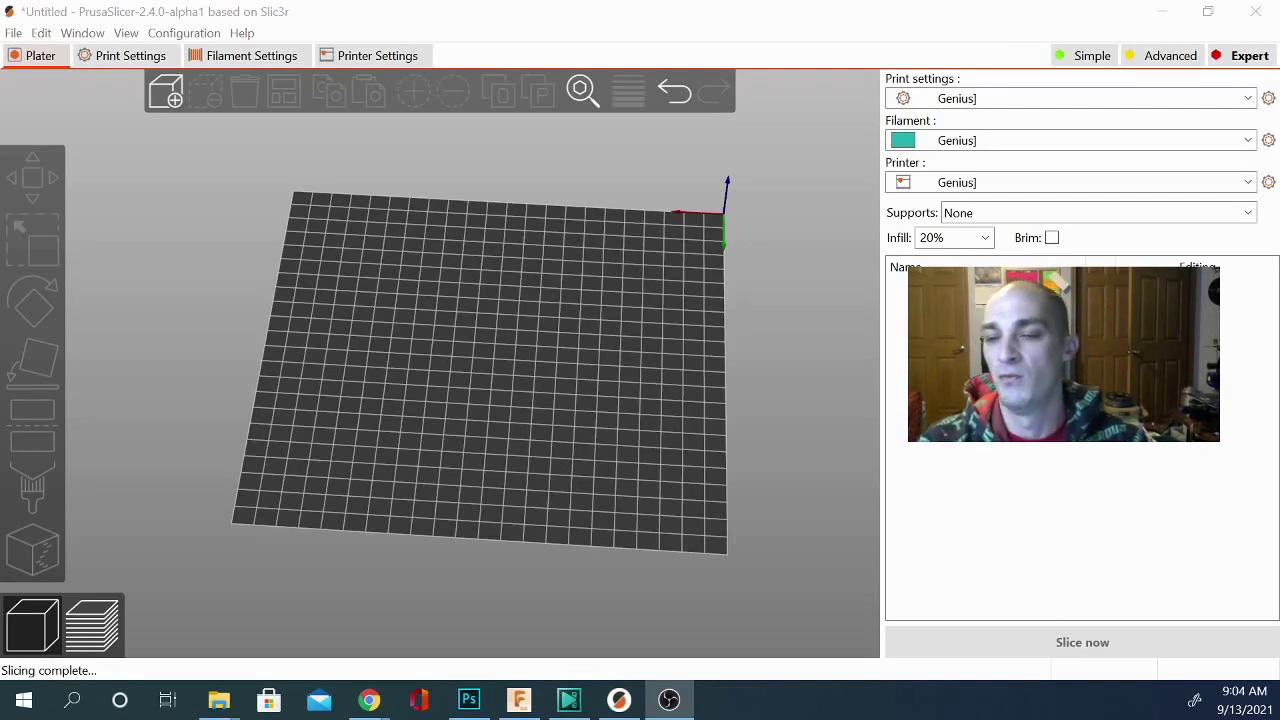
# Bring up the GitHub release notes and scroll past negative volumes to the Multi-material wipe tower section
pyautogui.moveTo(369, 700)
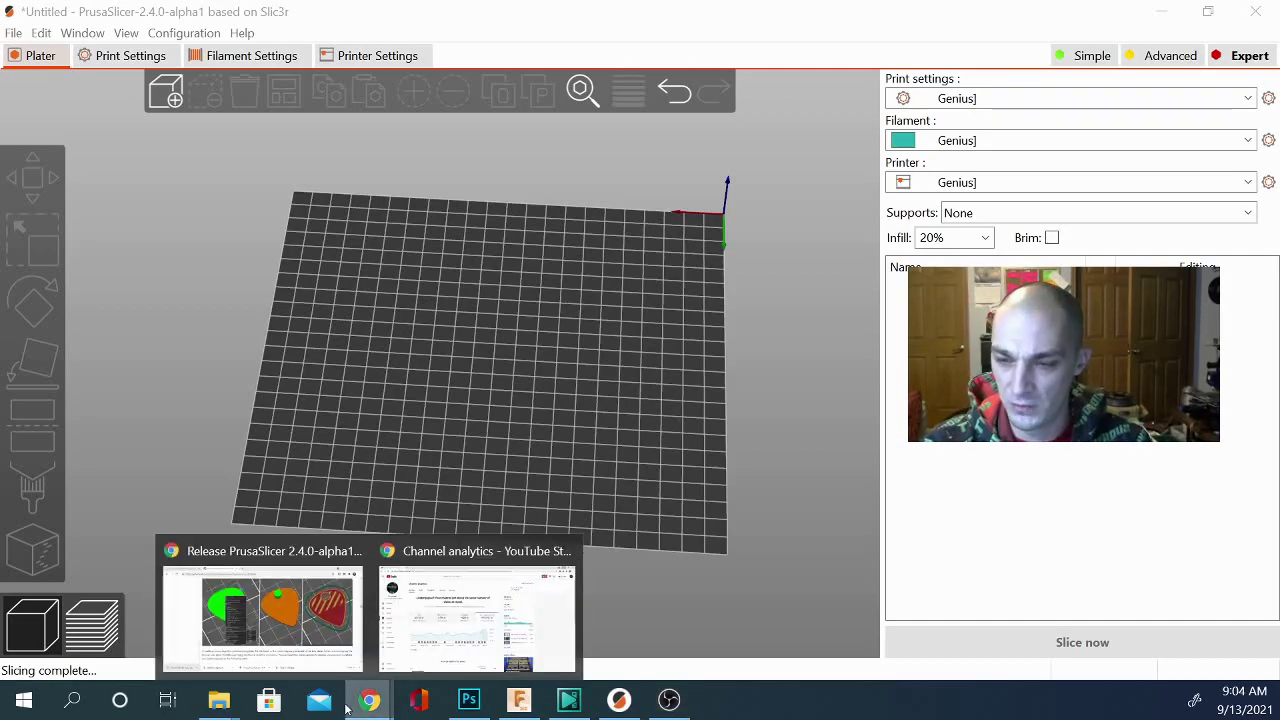
pyautogui.click(300, 658)
pyautogui.scroll(-15, 350, 517)
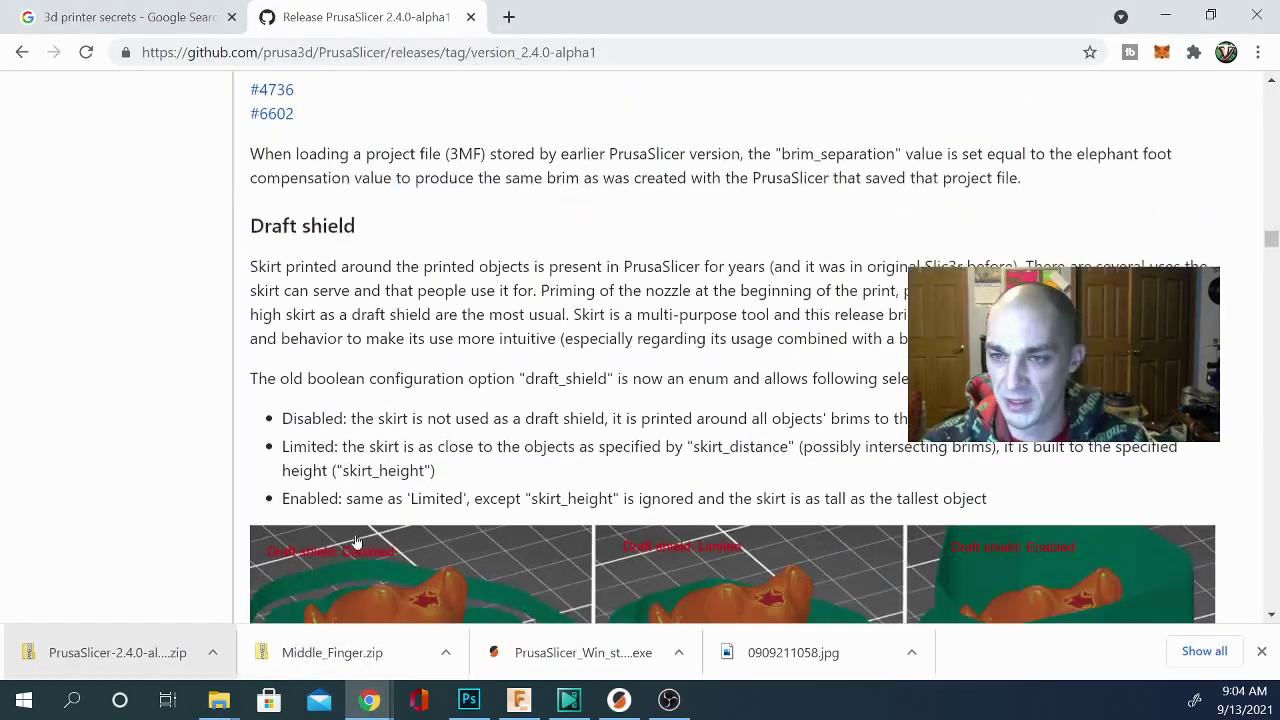
pyautogui.scroll(-20, 350, 517)
pyautogui.scroll(10, 365, 545)
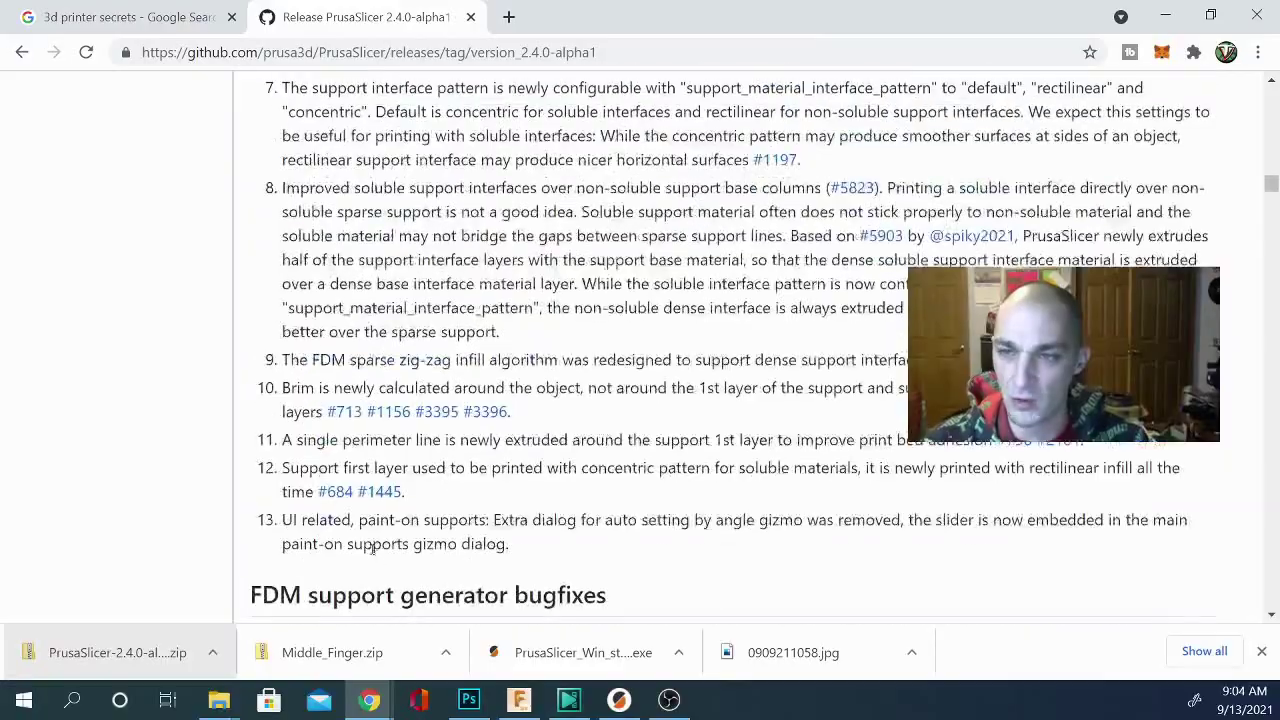
pyautogui.scroll(20, 370, 563)
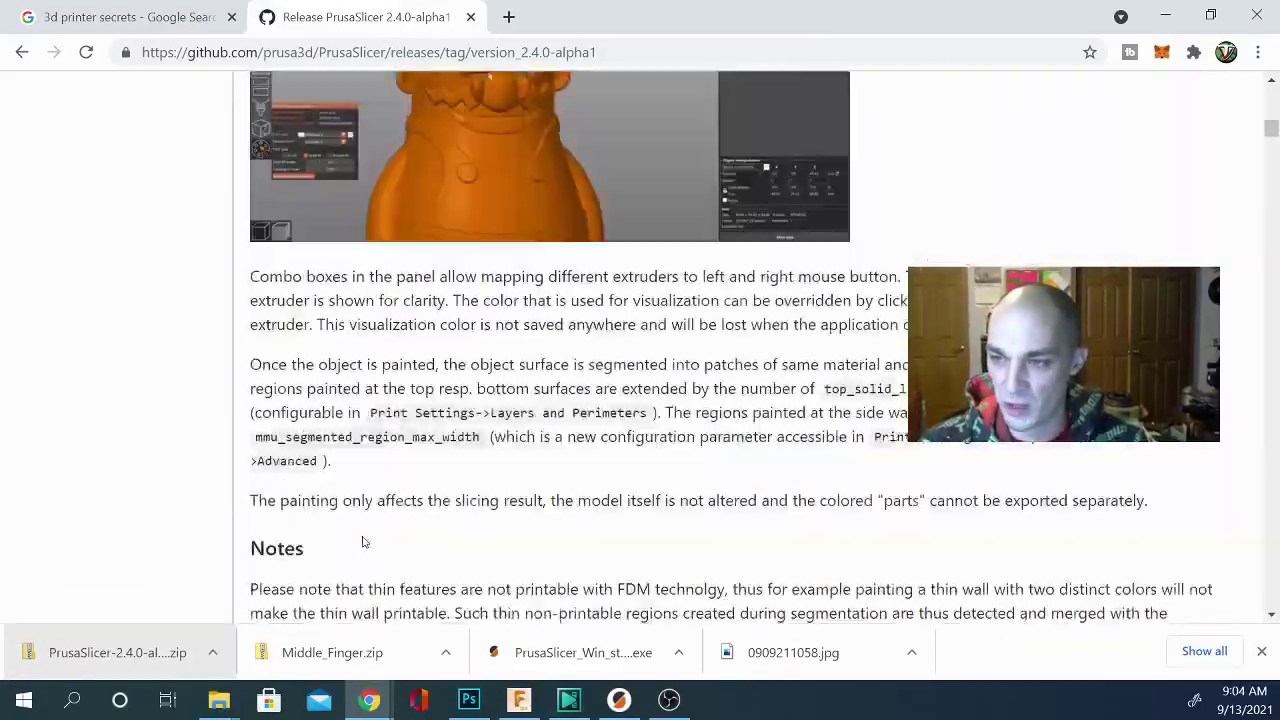
pyautogui.scroll(8, 363, 542)
pyautogui.scroll(-7, 360, 544)
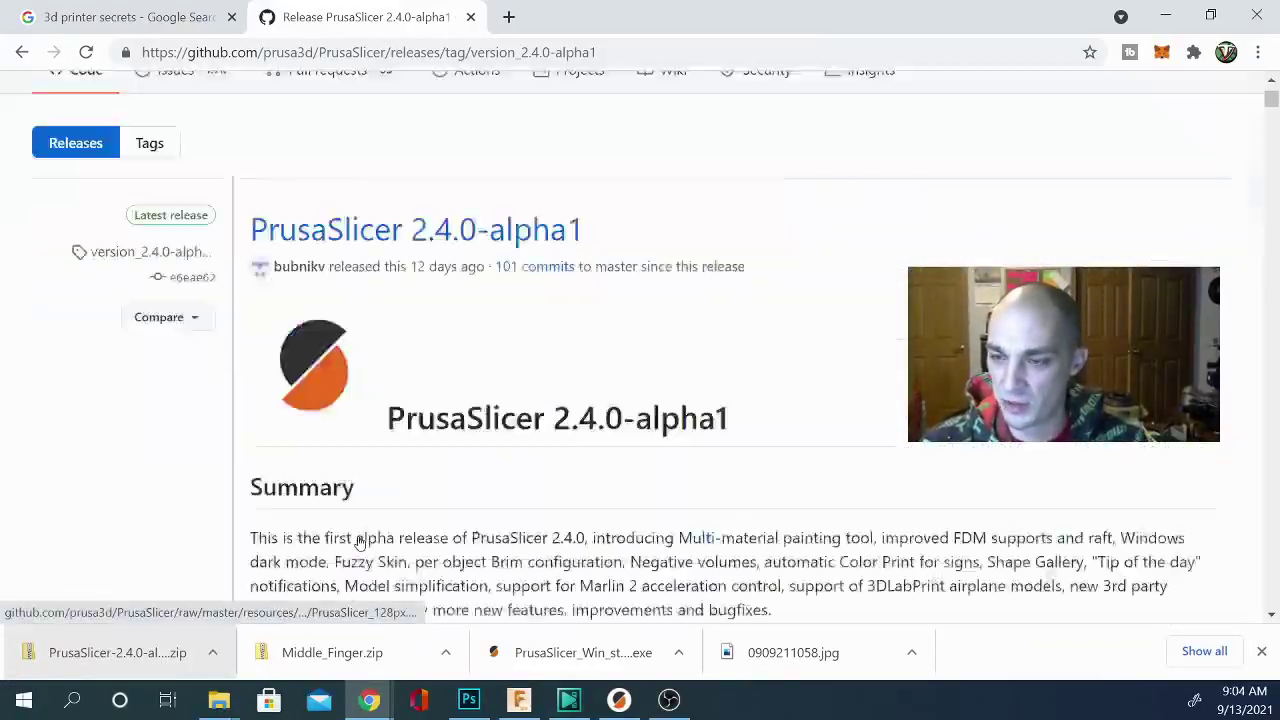
pyautogui.scroll(-15, 360, 543)
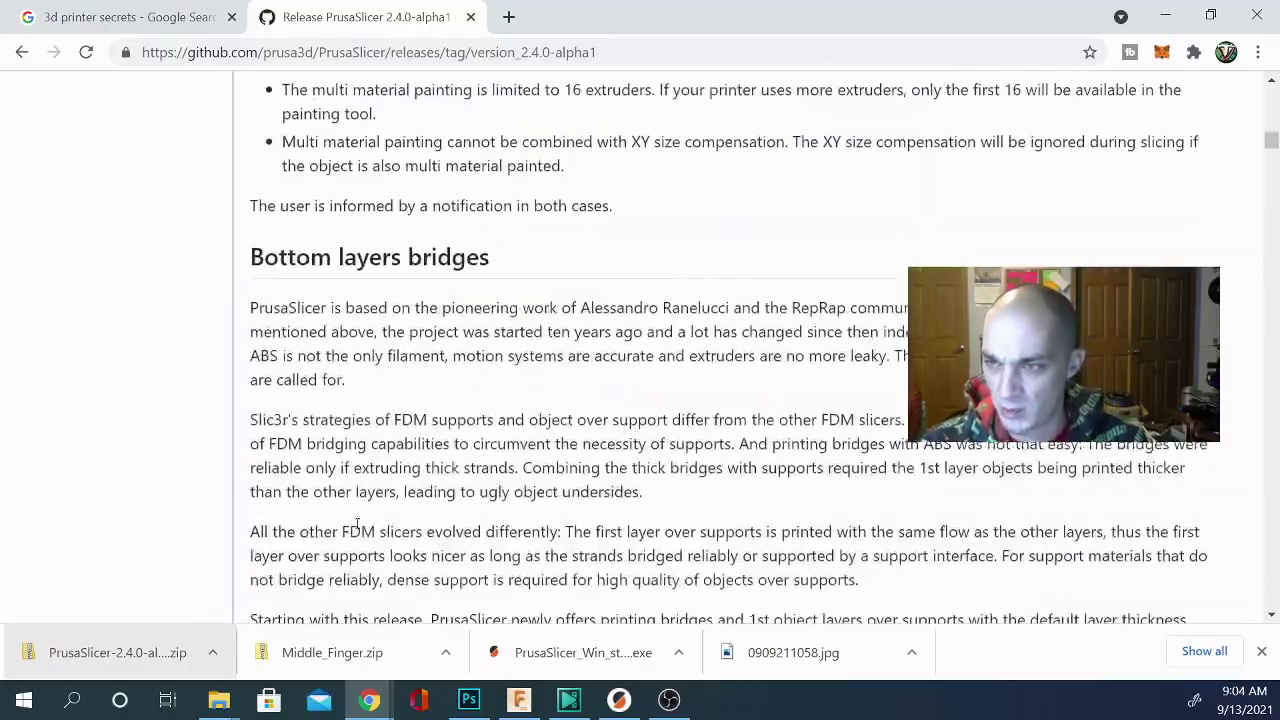
pyautogui.scroll(-20, 357, 522)
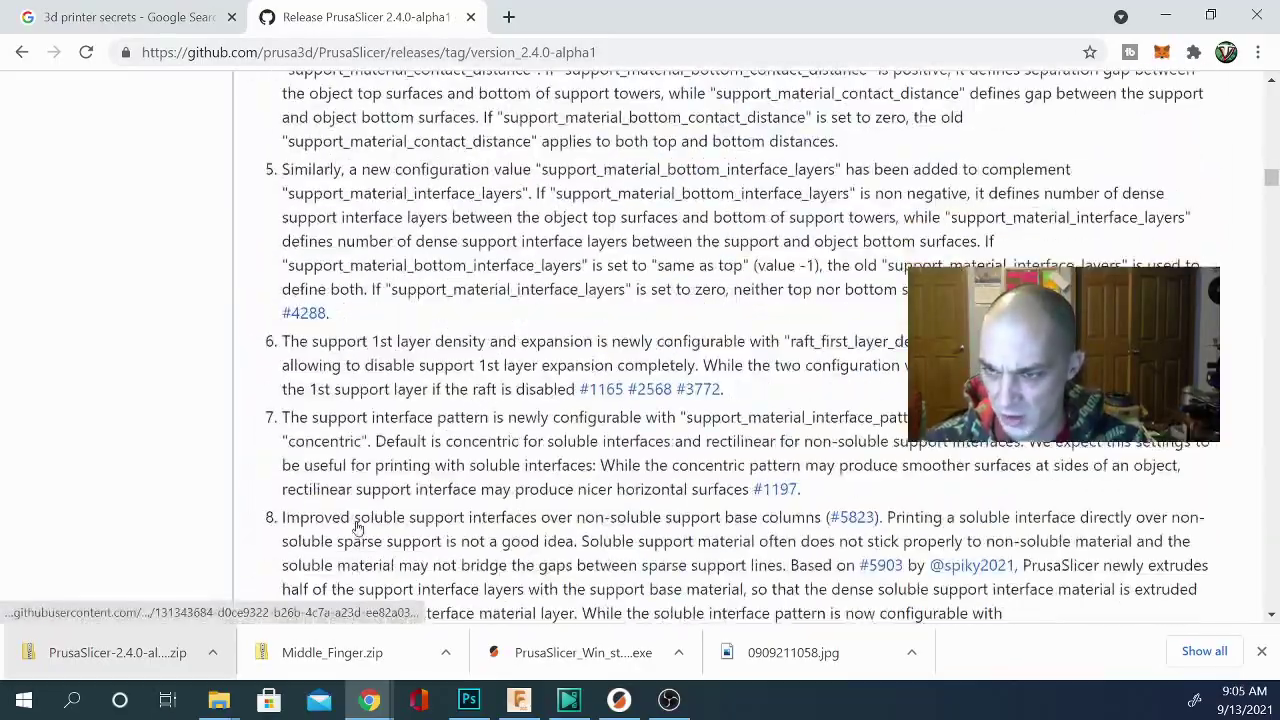
pyautogui.scroll(-20, 357, 528)
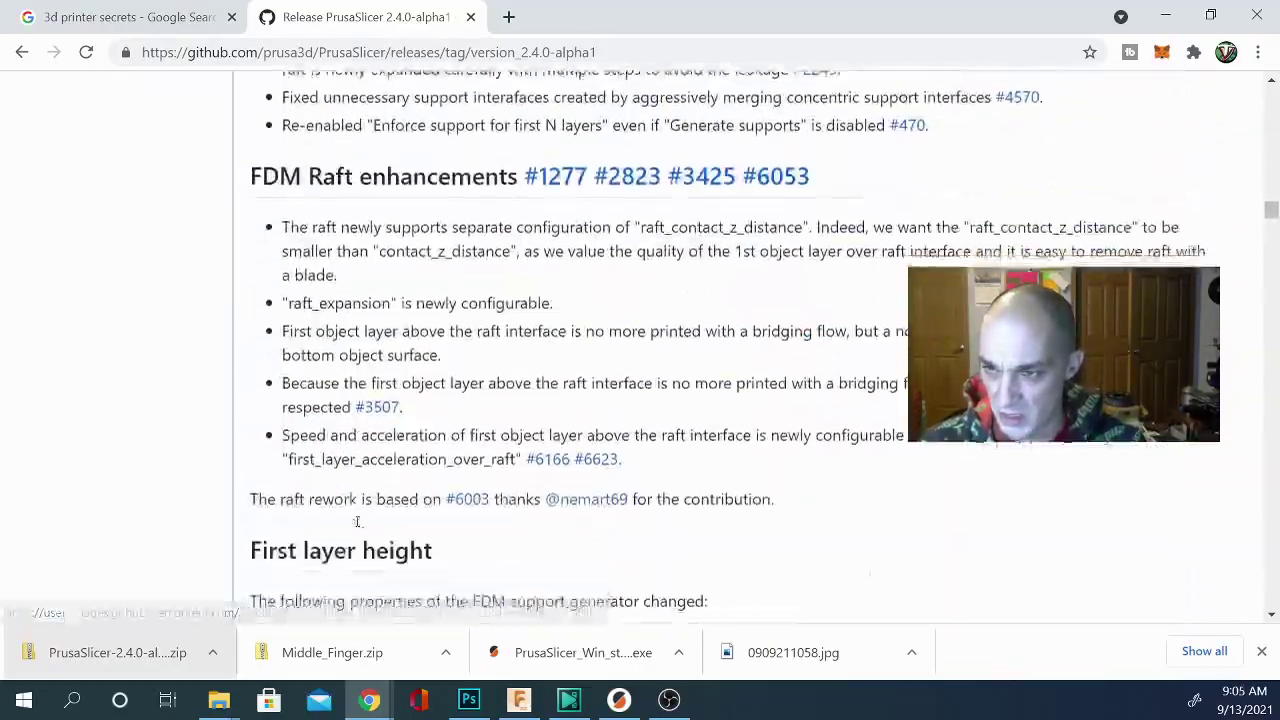
pyautogui.scroll(-20, 357, 521)
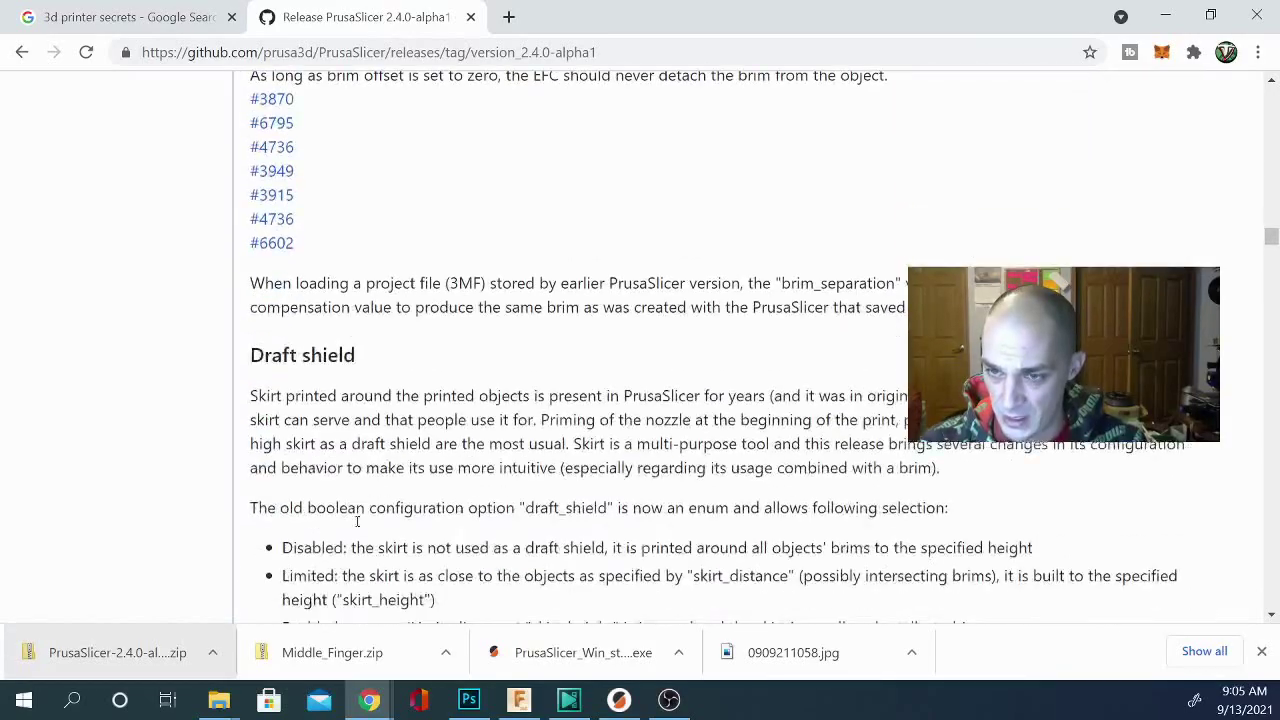
pyautogui.scroll(-8, 357, 521)
pyautogui.scroll(2, 355, 527)
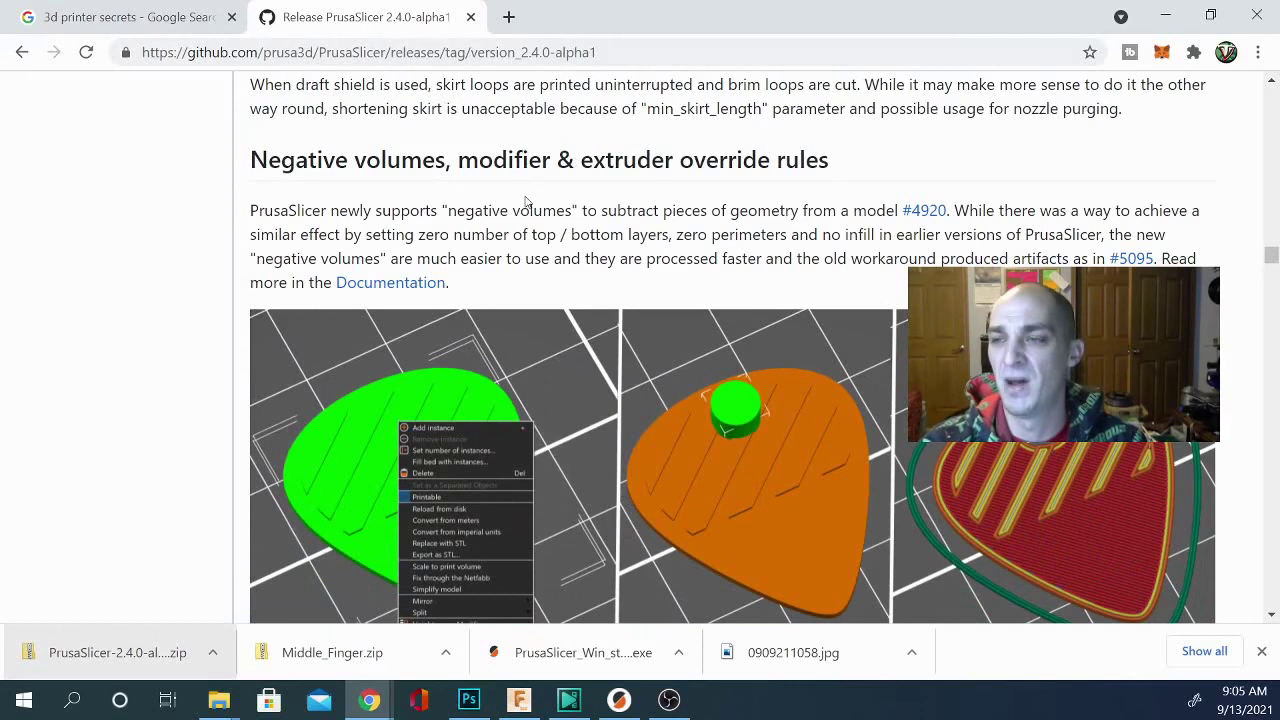
pyautogui.scroll(-1, 655, 378)
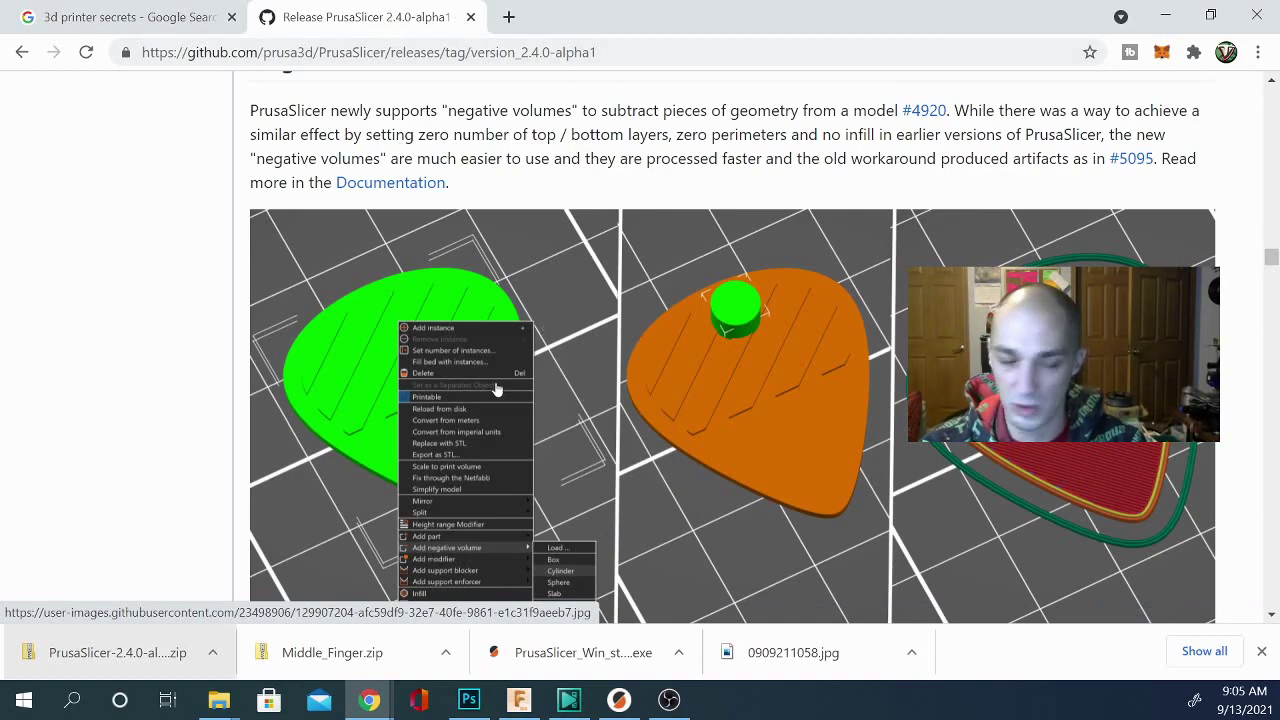
pyautogui.scroll(-20, 642, 385)
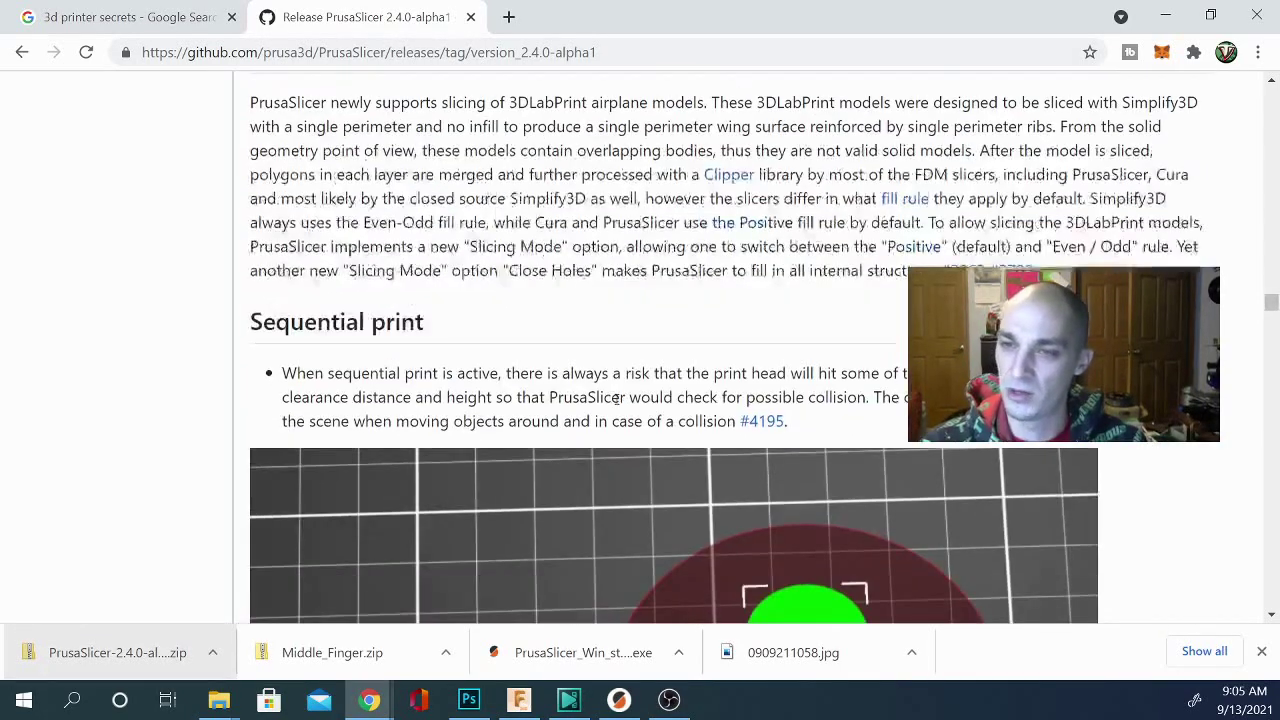
pyautogui.scroll(-3, 618, 398)
# Scroll the notes from Fuzzy skin to Automatic Color Print for signs, then switch back to PrusaSlicer
pyautogui.scroll(4, 618, 398)
pyautogui.rightClick(618, 398)
pyautogui.press('Escape')
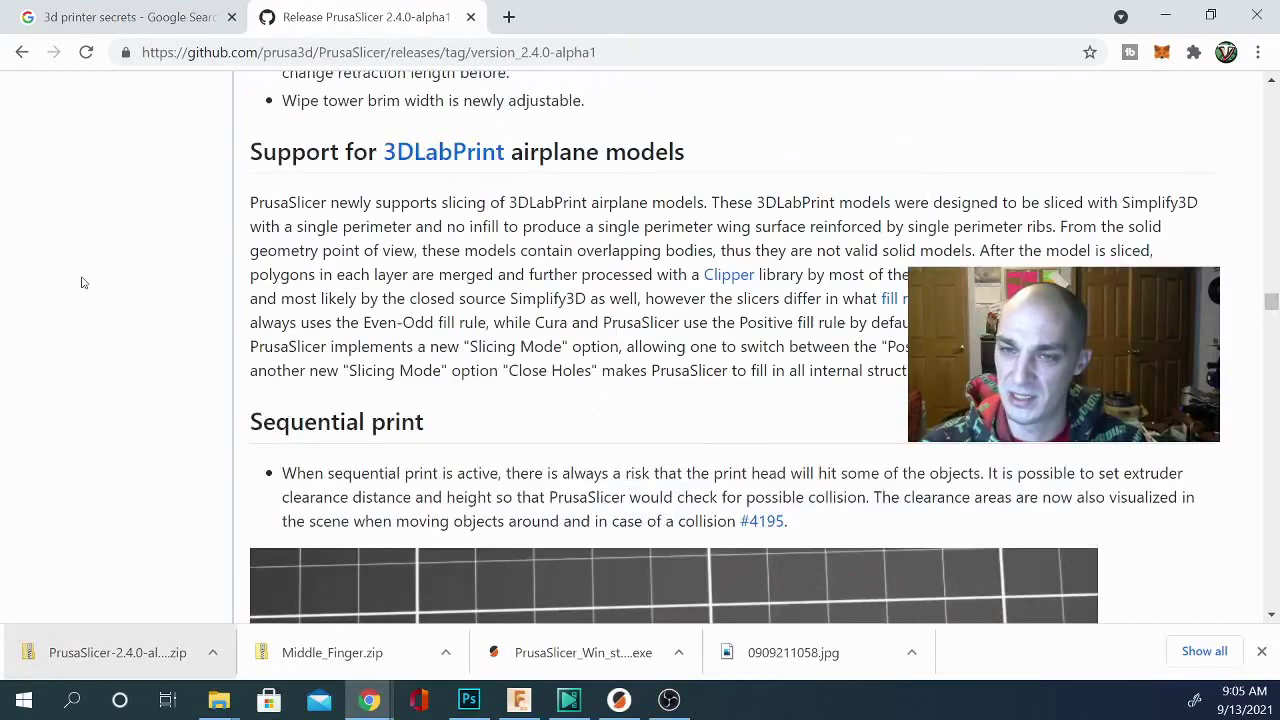
pyautogui.scroll(6, 618, 420)
pyautogui.scroll(6, 618, 452)
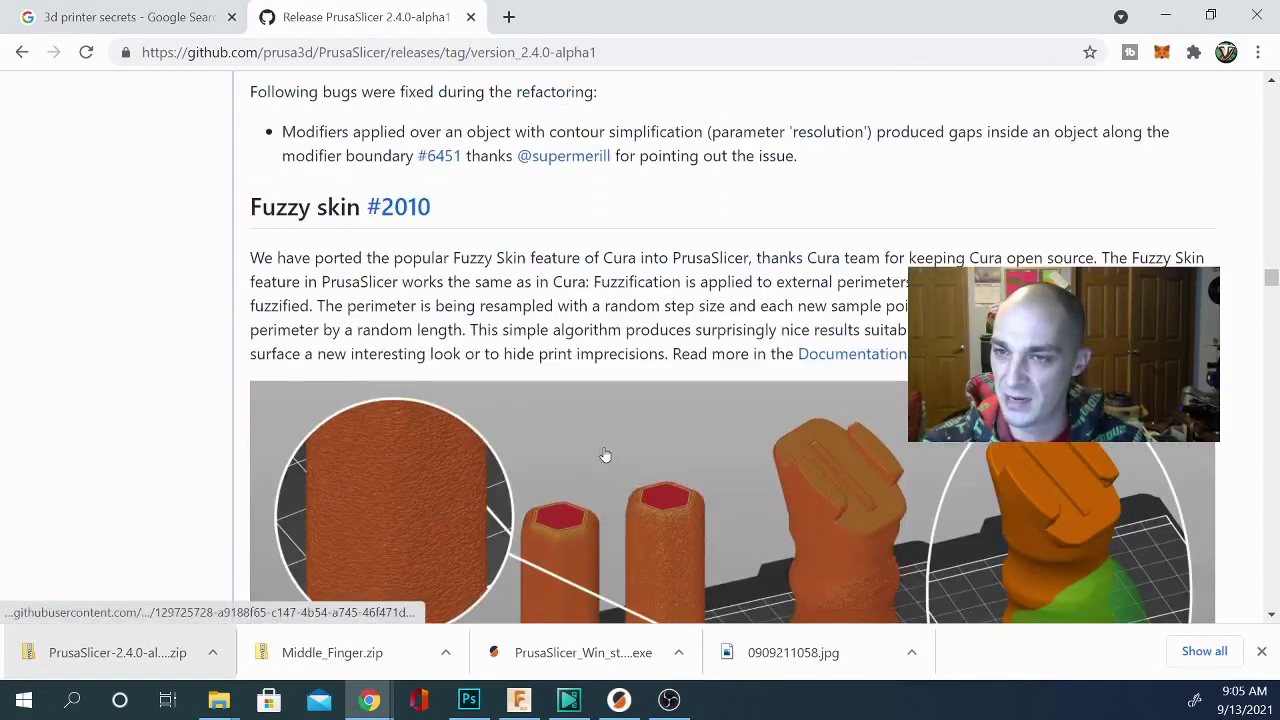
pyautogui.scroll(-1, 598, 453)
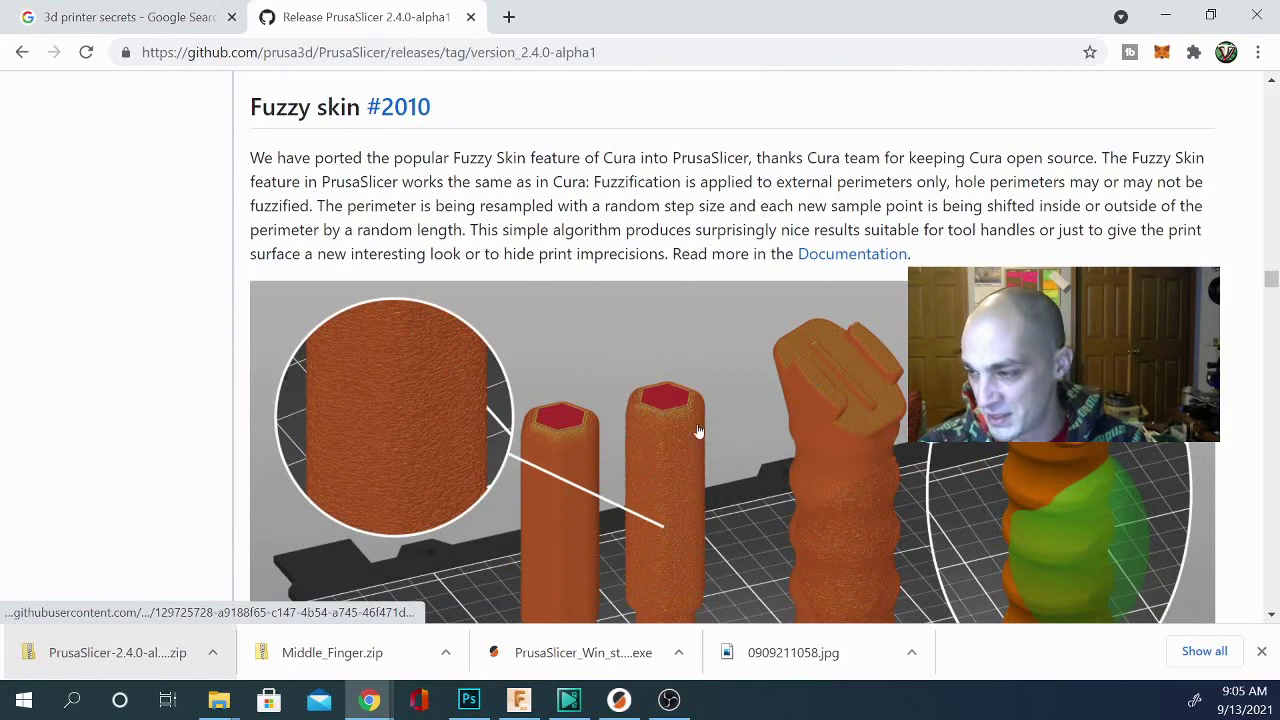
pyautogui.scroll(-1, 690, 430)
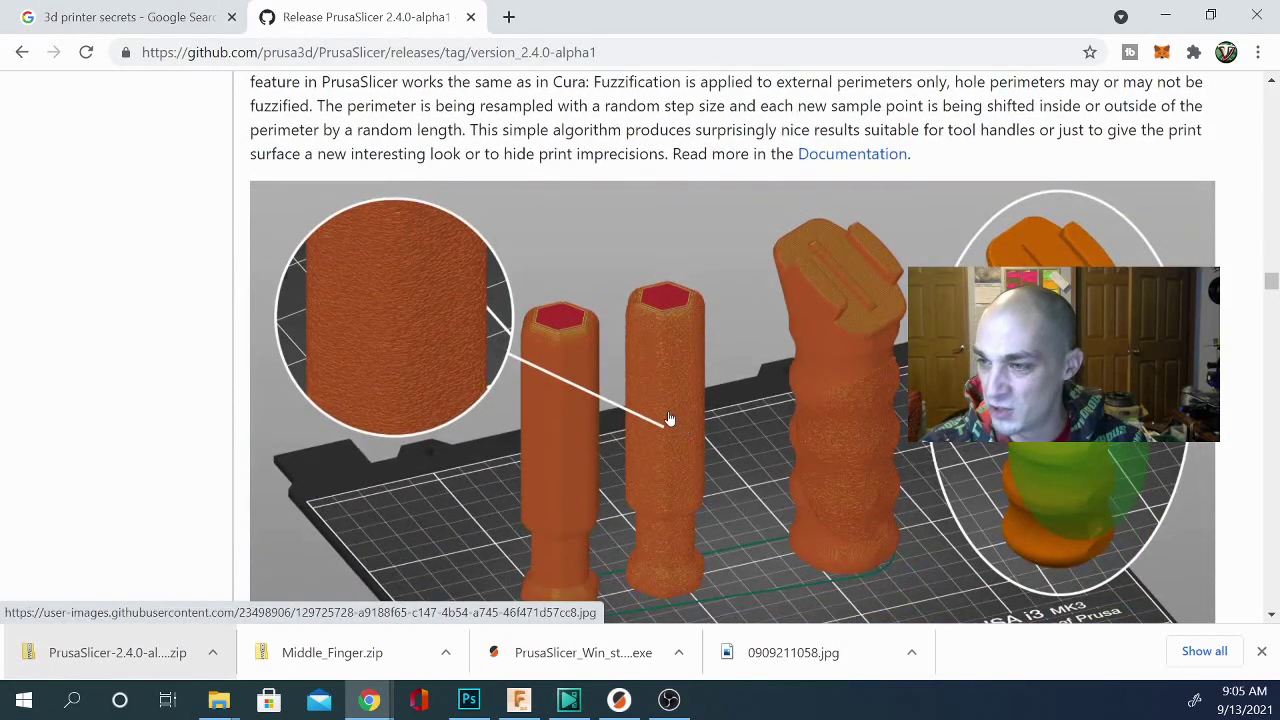
pyautogui.scroll(1, 668, 418)
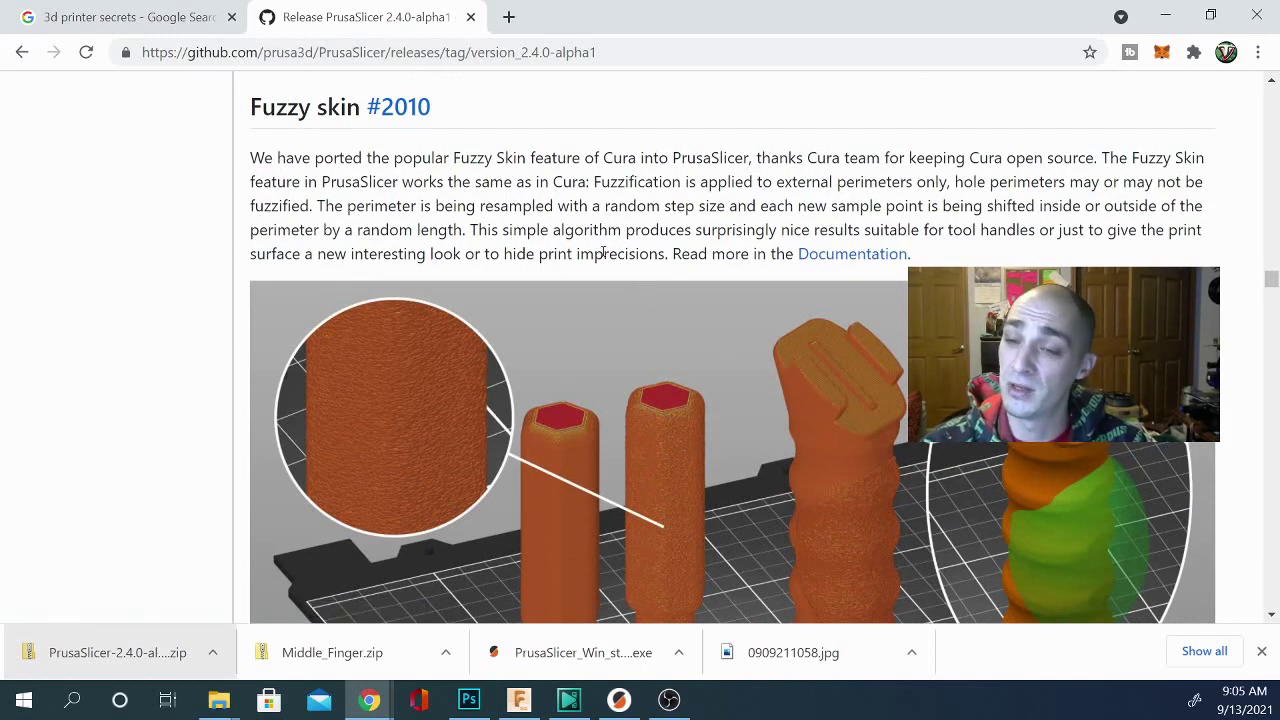
pyautogui.scroll(-1, 627, 323)
pyautogui.scroll(-1, 627, 323)
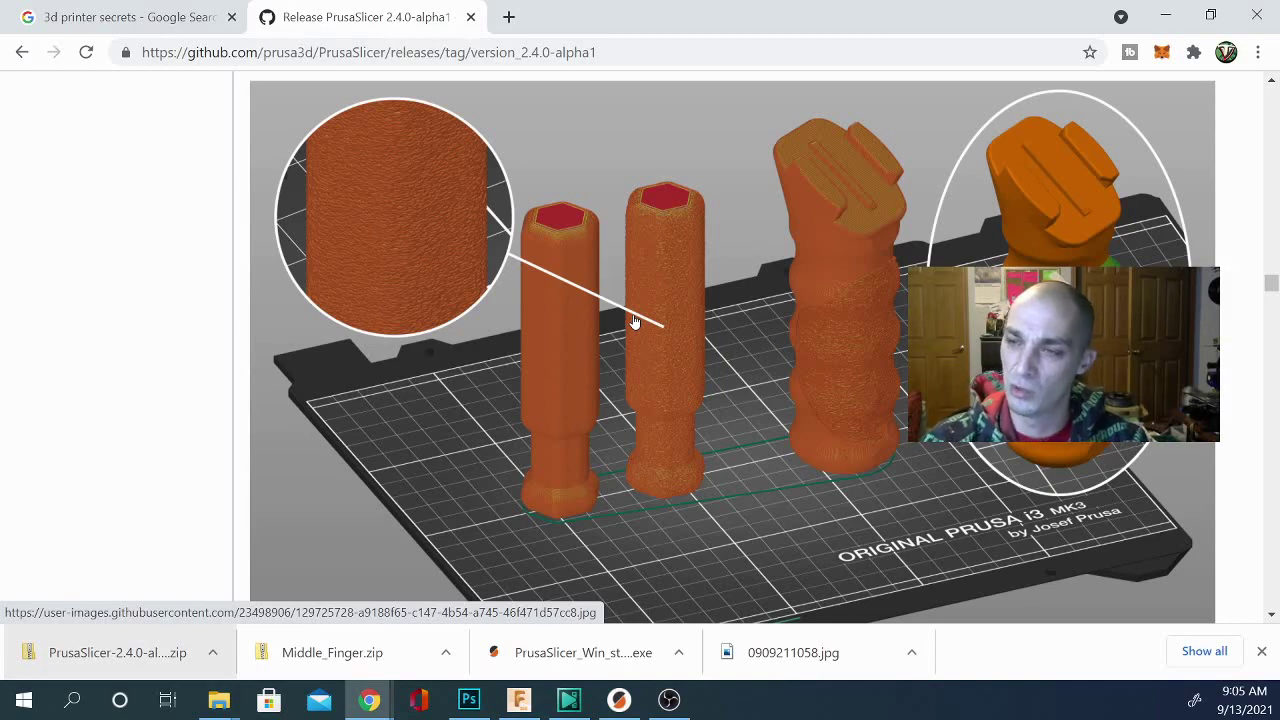
pyautogui.scroll(-13, 633, 321)
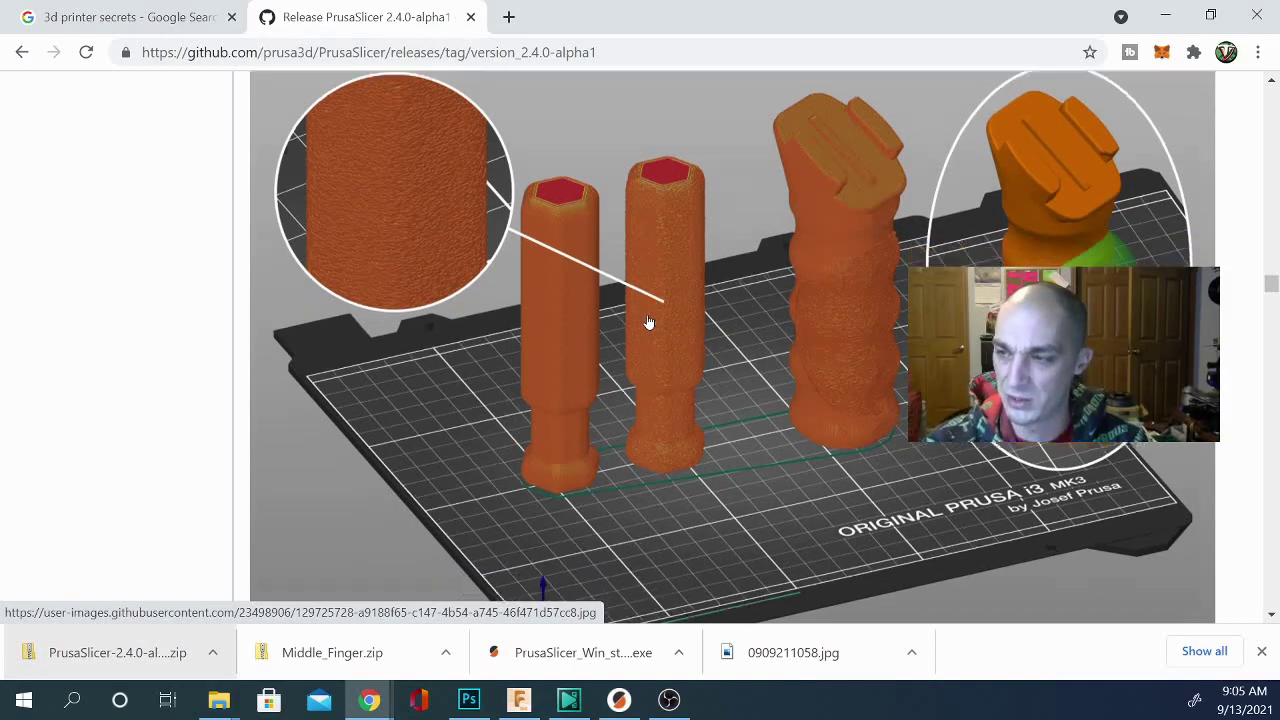
pyautogui.scroll(-15, 630, 300)
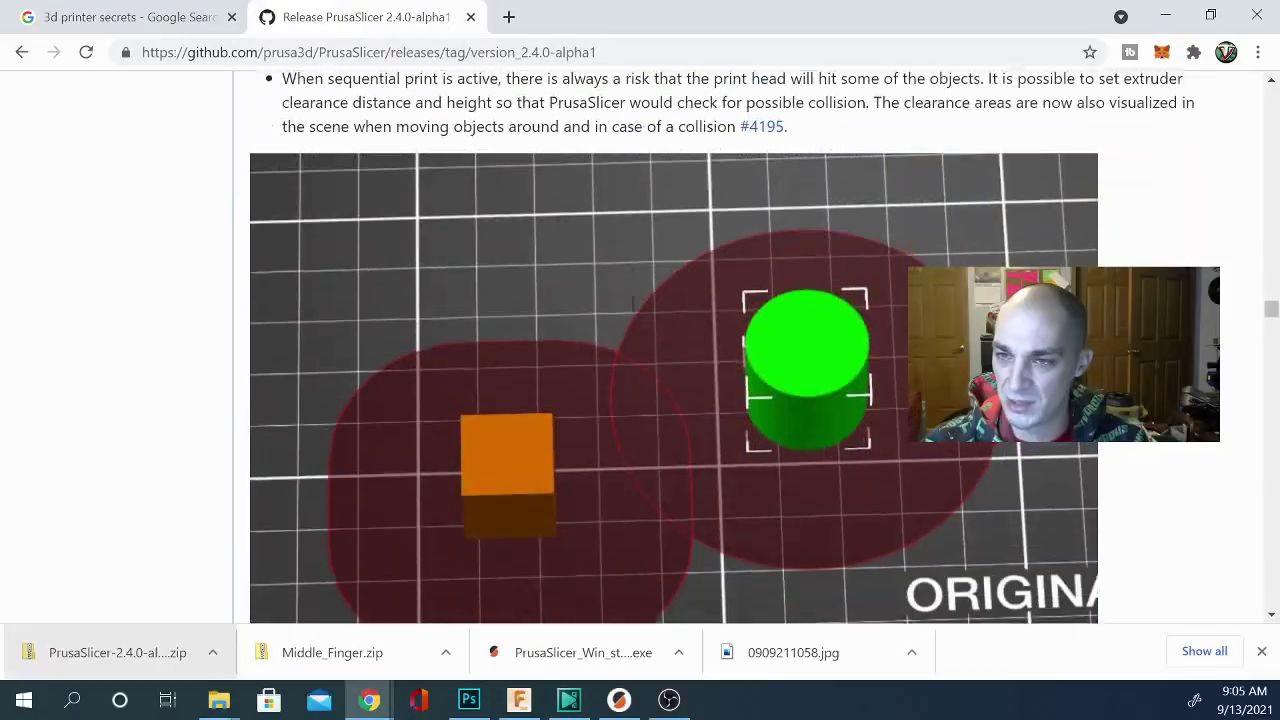
pyautogui.scroll(-15, 630, 303)
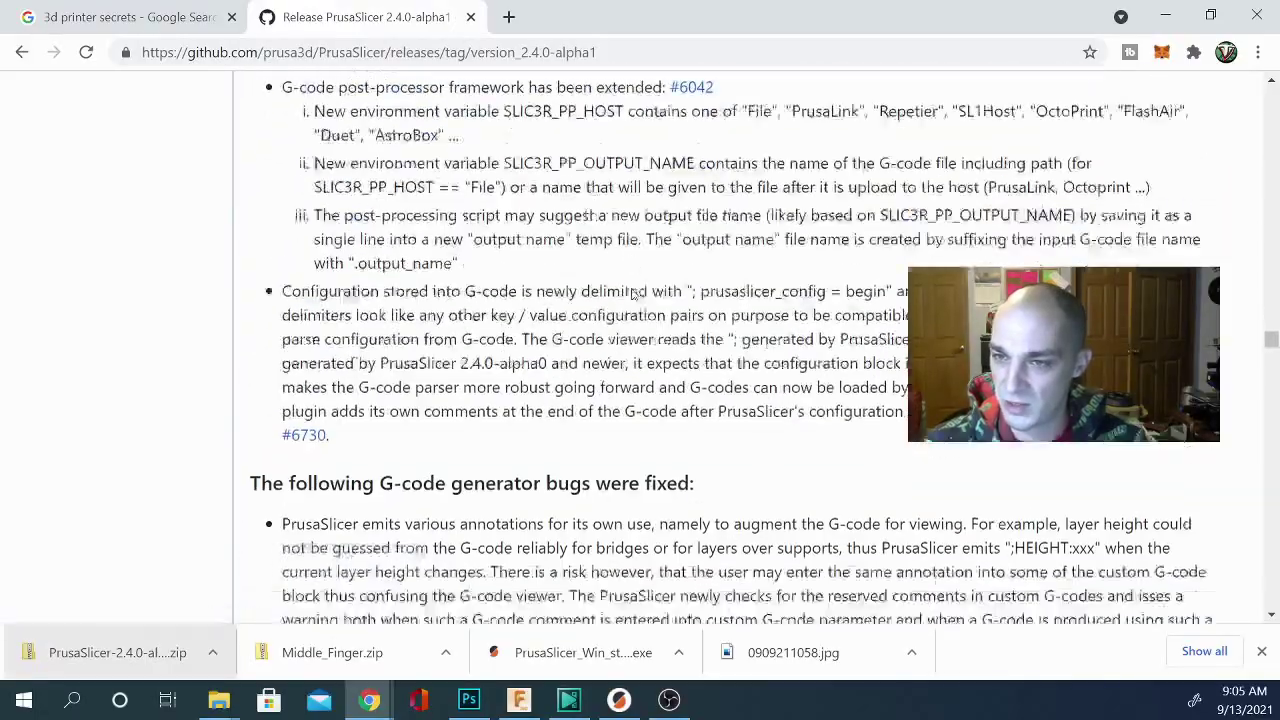
pyautogui.scroll(-15, 633, 295)
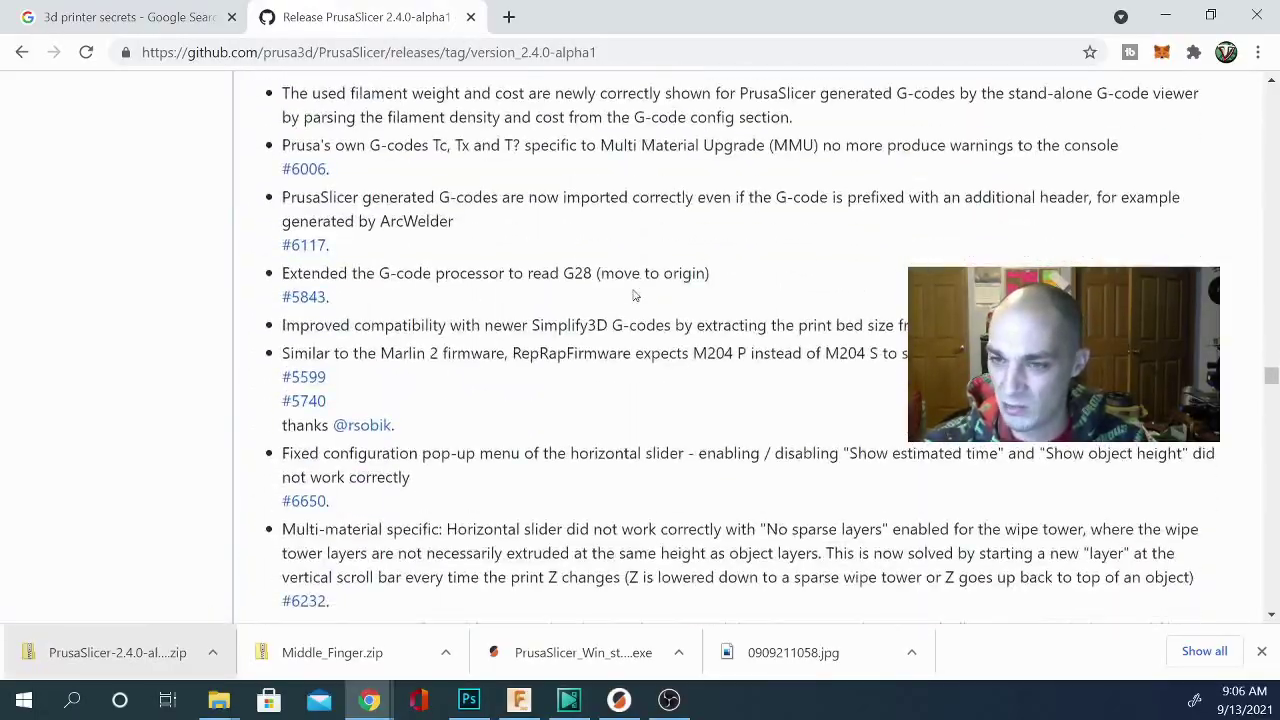
pyautogui.scroll(-15, 633, 297)
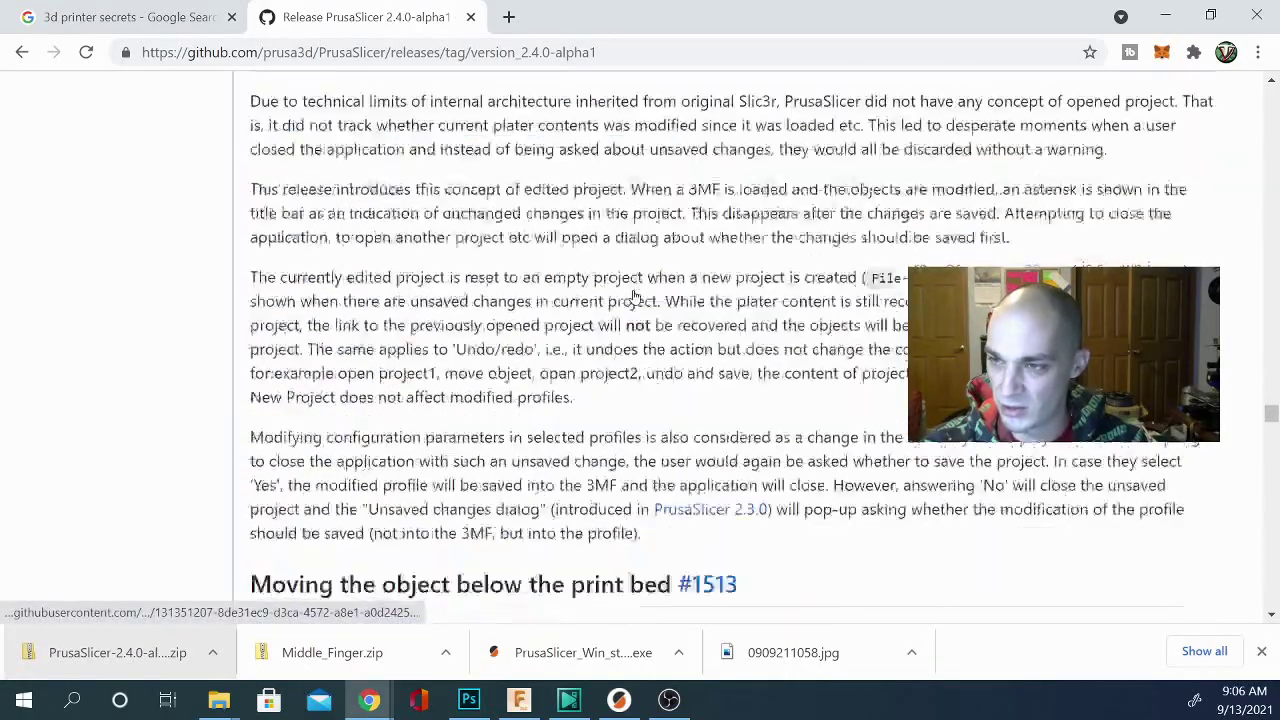
pyautogui.scroll(5, 633, 297)
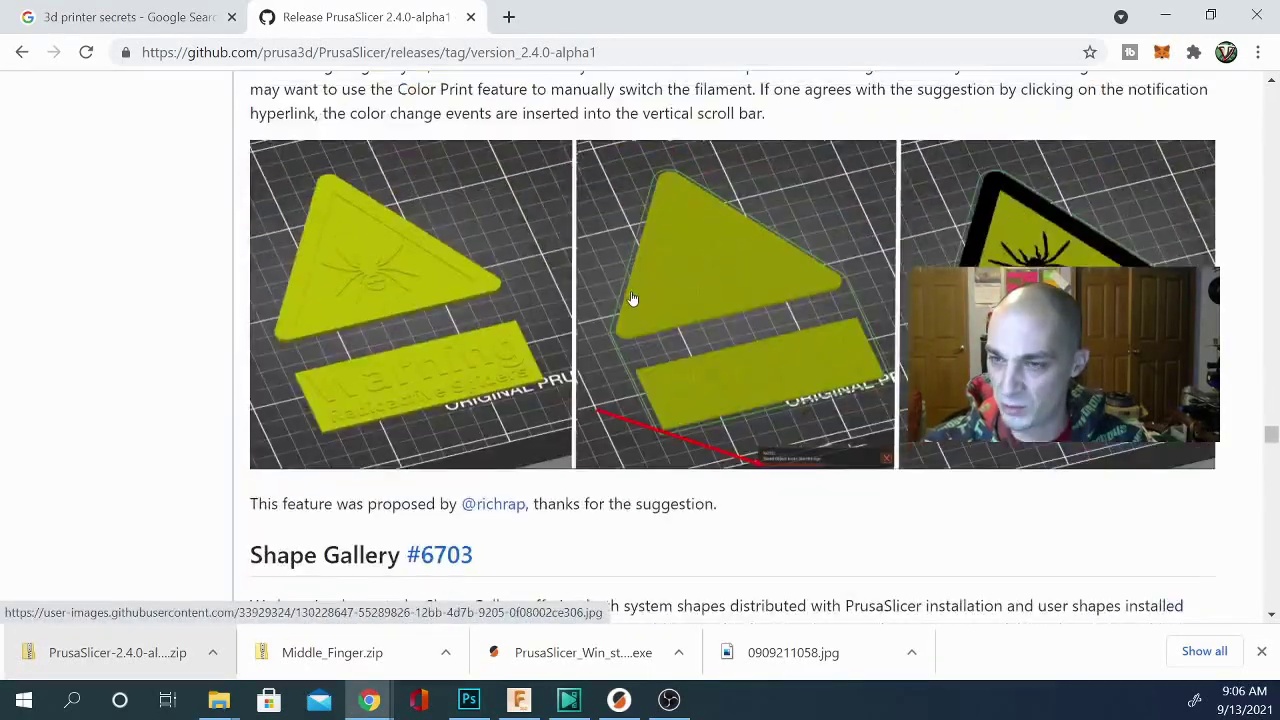
pyautogui.scroll(-1, 631, 304)
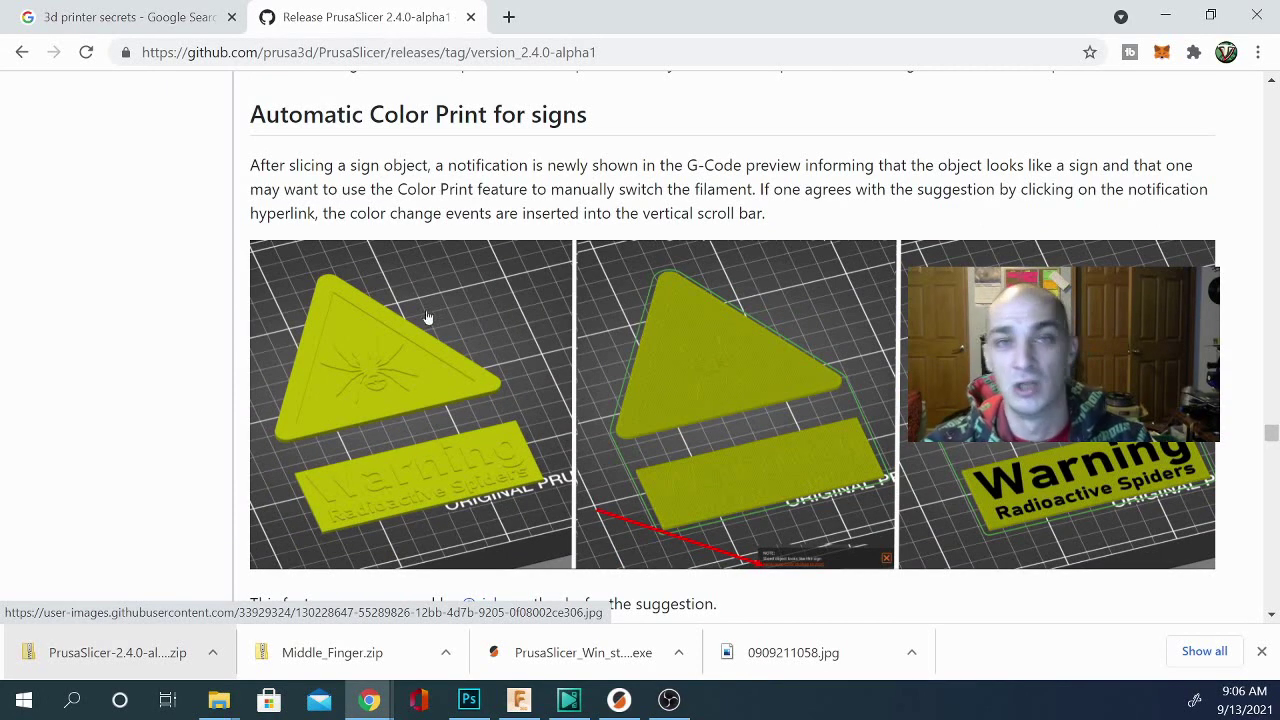
pyautogui.click(622, 700)
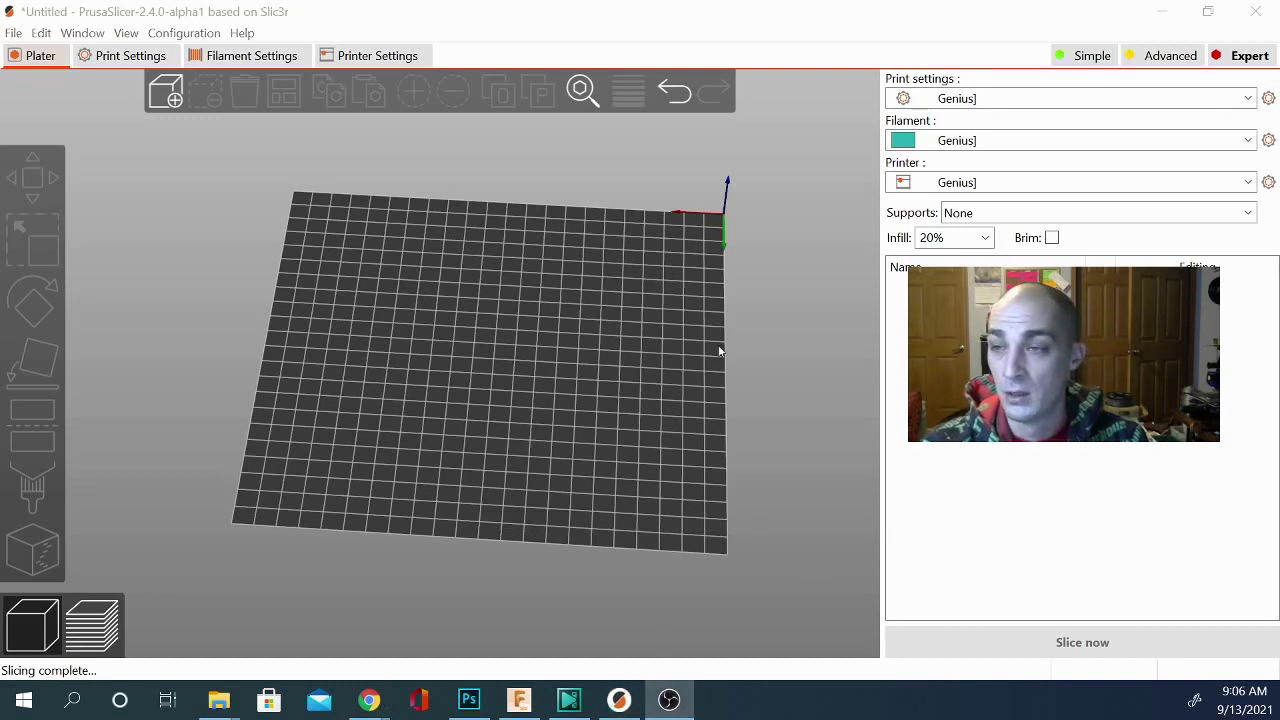
# Drag in the 160 × 100 × 7 mm 'TECHNIVOROUS 3D PRINTING' sign STL and orbit to inspect it
pyautogui.moveTo(219, 700)
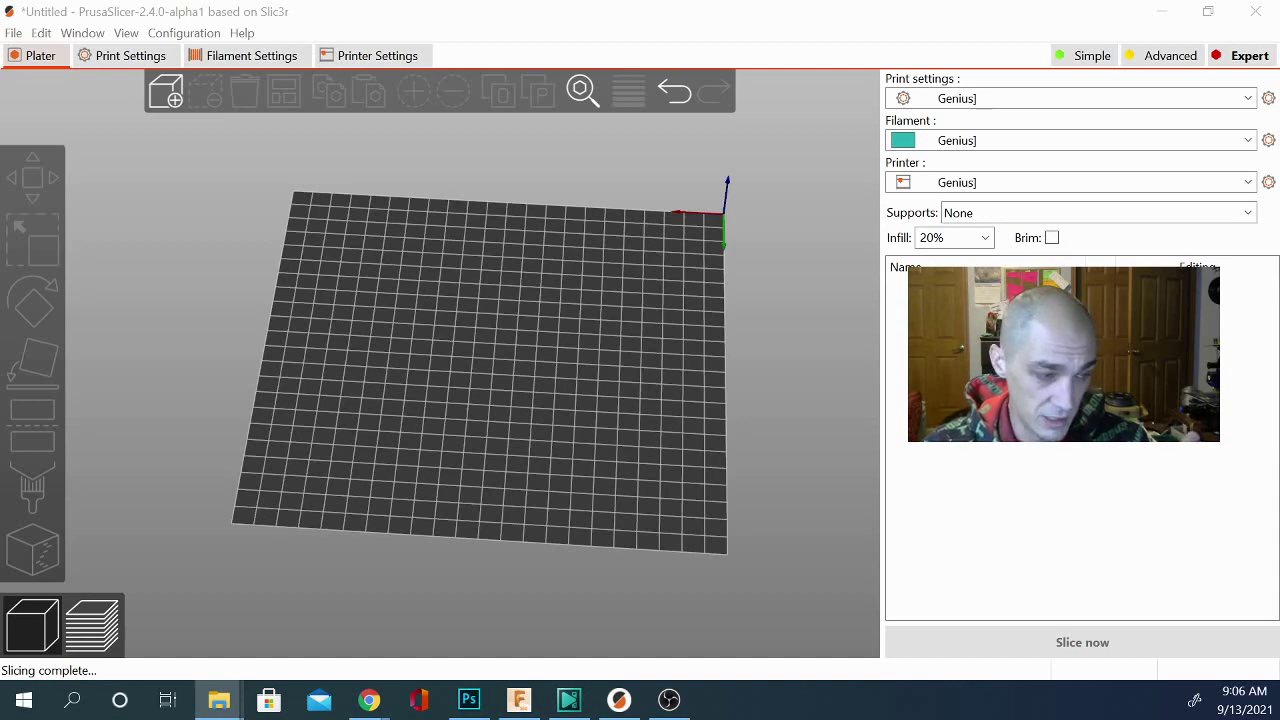
pyautogui.moveTo(240, 330); pyautogui.dragTo(412, 368)
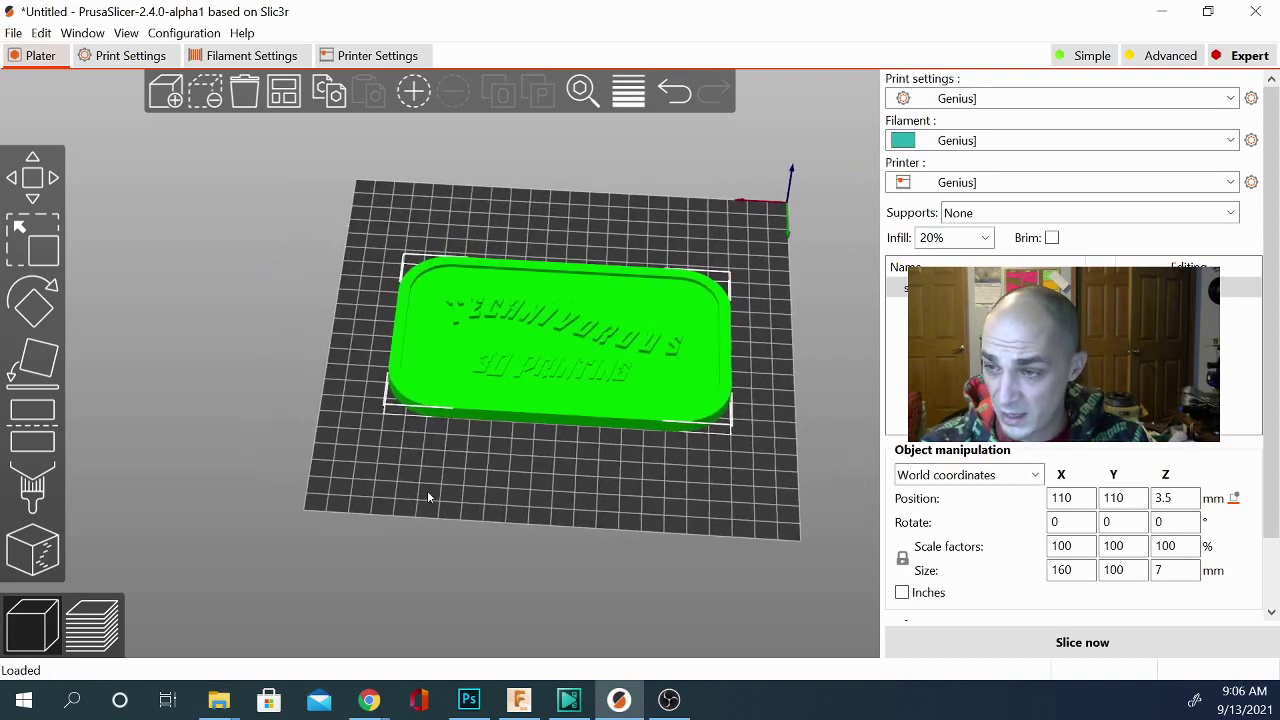
pyautogui.moveTo(427, 492)
pyautogui.mouseDown()
pyautogui.moveTo(634, 537)
pyautogui.moveTo(470, 504)
pyautogui.moveTo(505, 520)
pyautogui.moveTo(449, 481)
pyautogui.mouseUp()
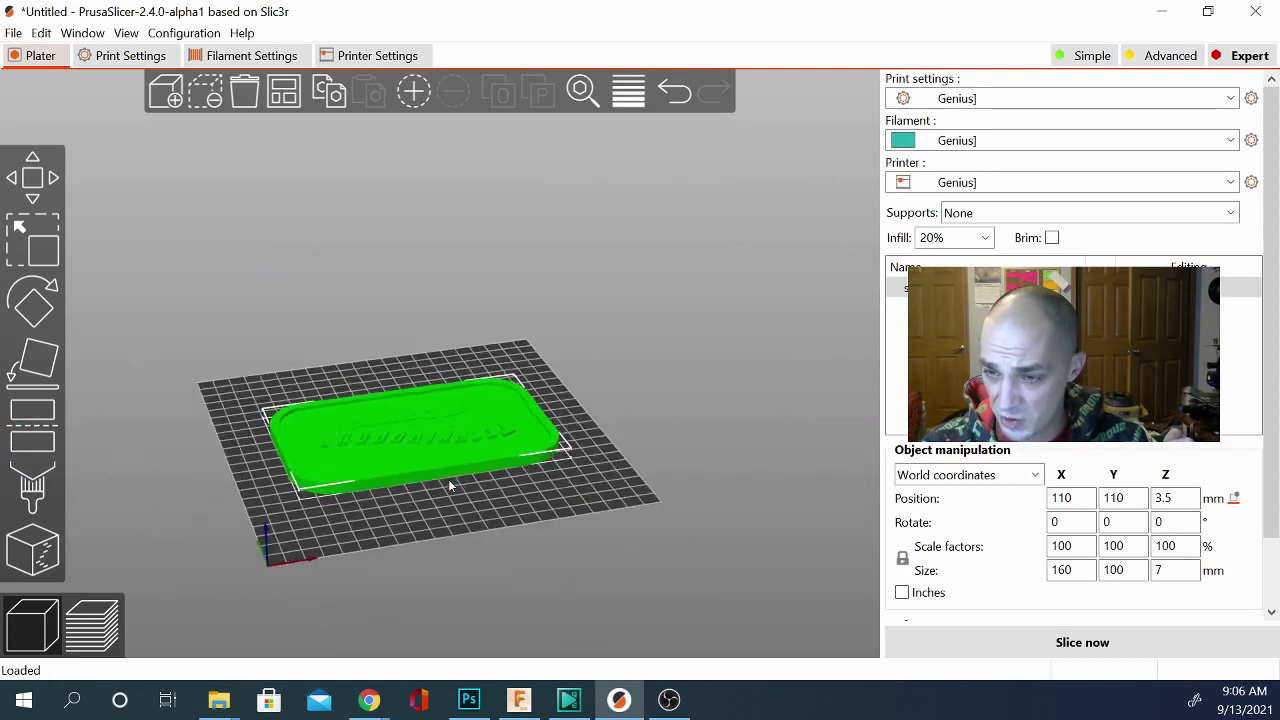
pyautogui.scroll(3, 448, 479)
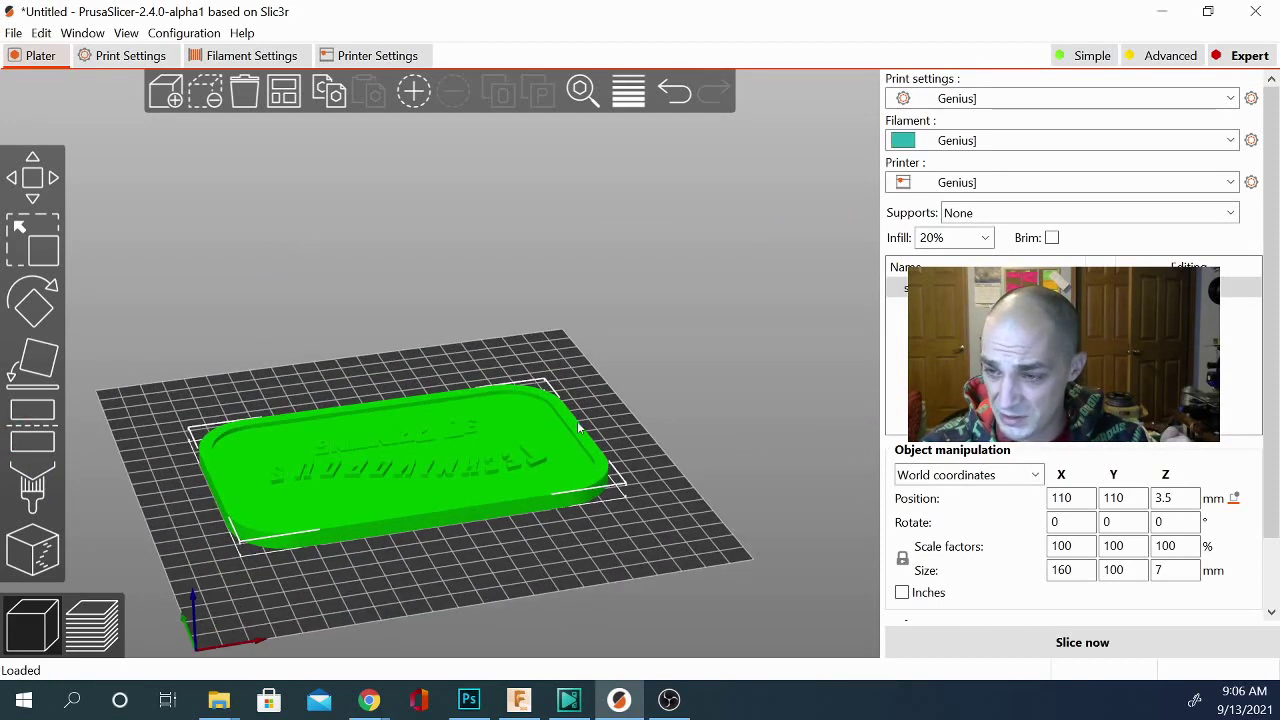
pyautogui.moveTo(398, 610); pyautogui.dragTo(590, 650)
pyautogui.scroll(4, 403, 356)
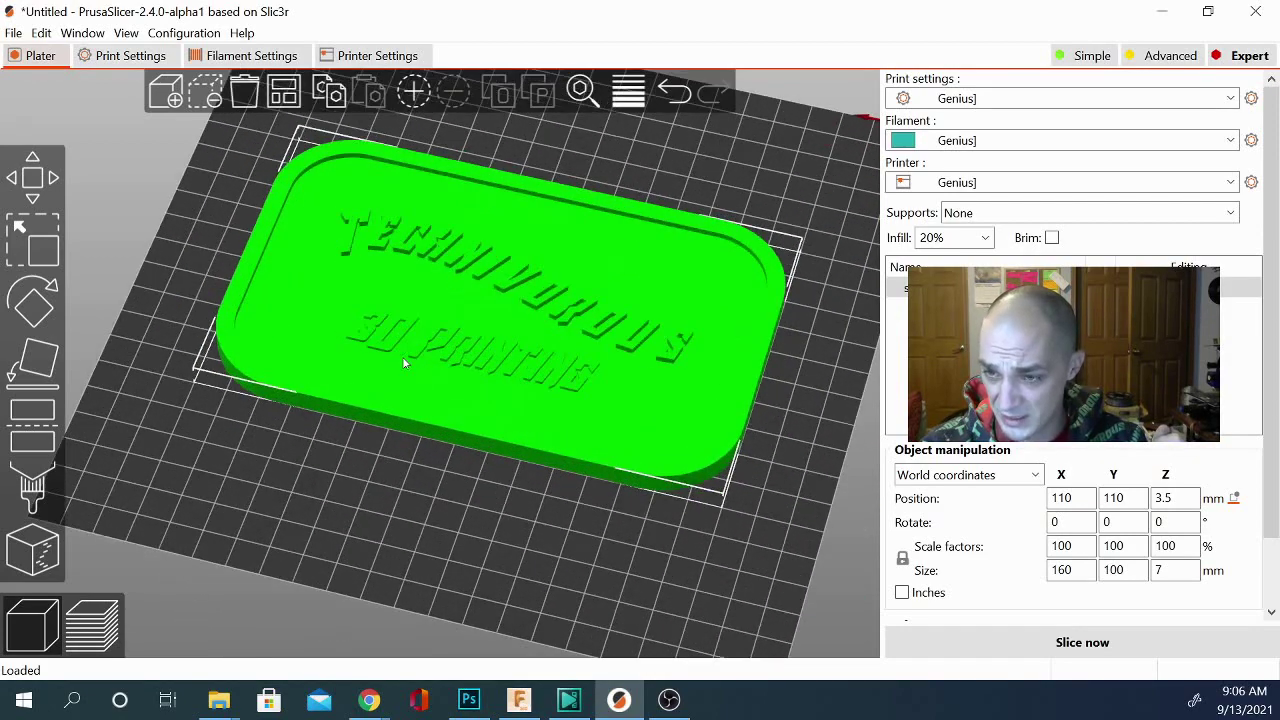
pyautogui.moveTo(430, 512); pyautogui.dragTo(405, 542)
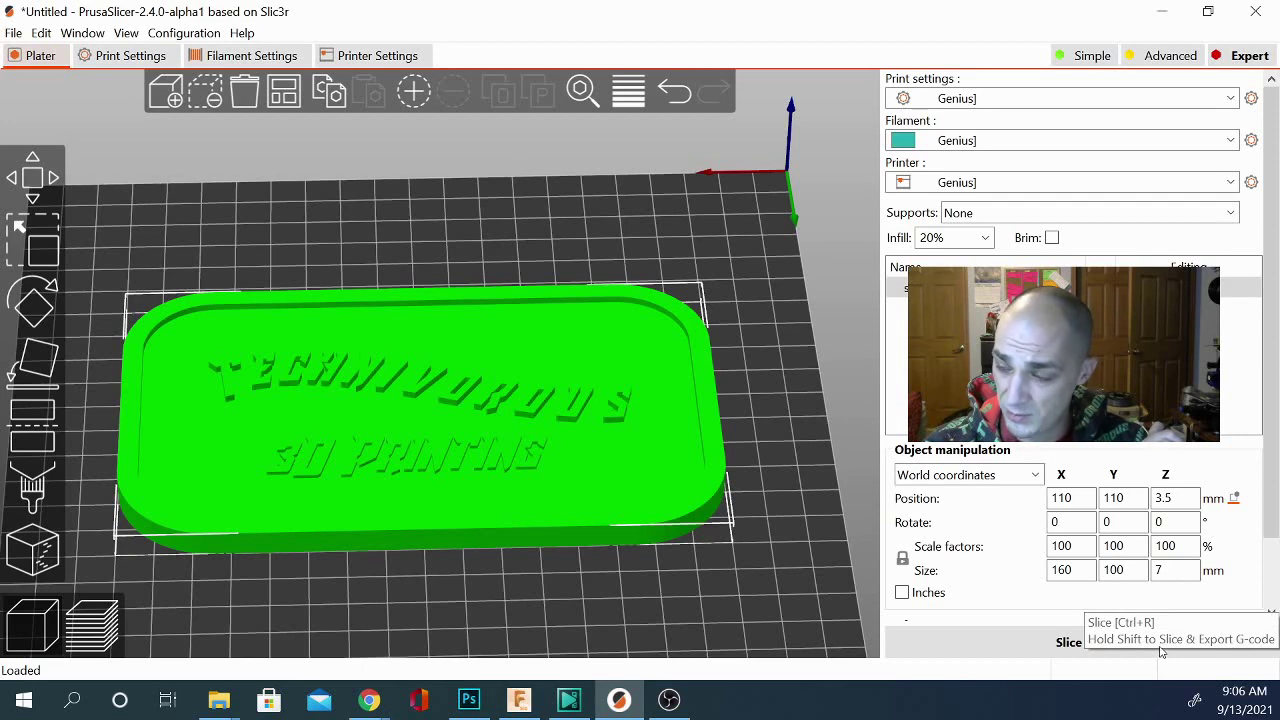
# Slice the sign and apply automatic colour changes, replacing the existing change points
pyautogui.click(1045, 643)
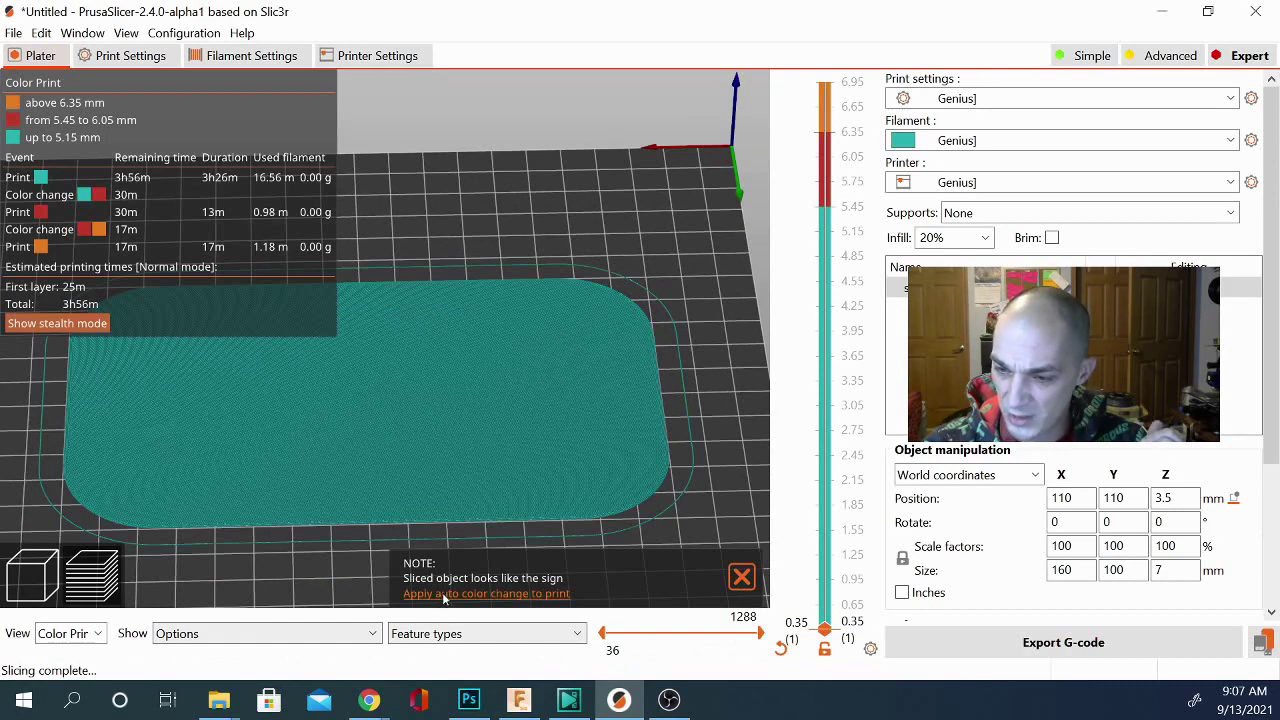
pyautogui.click(446, 594)
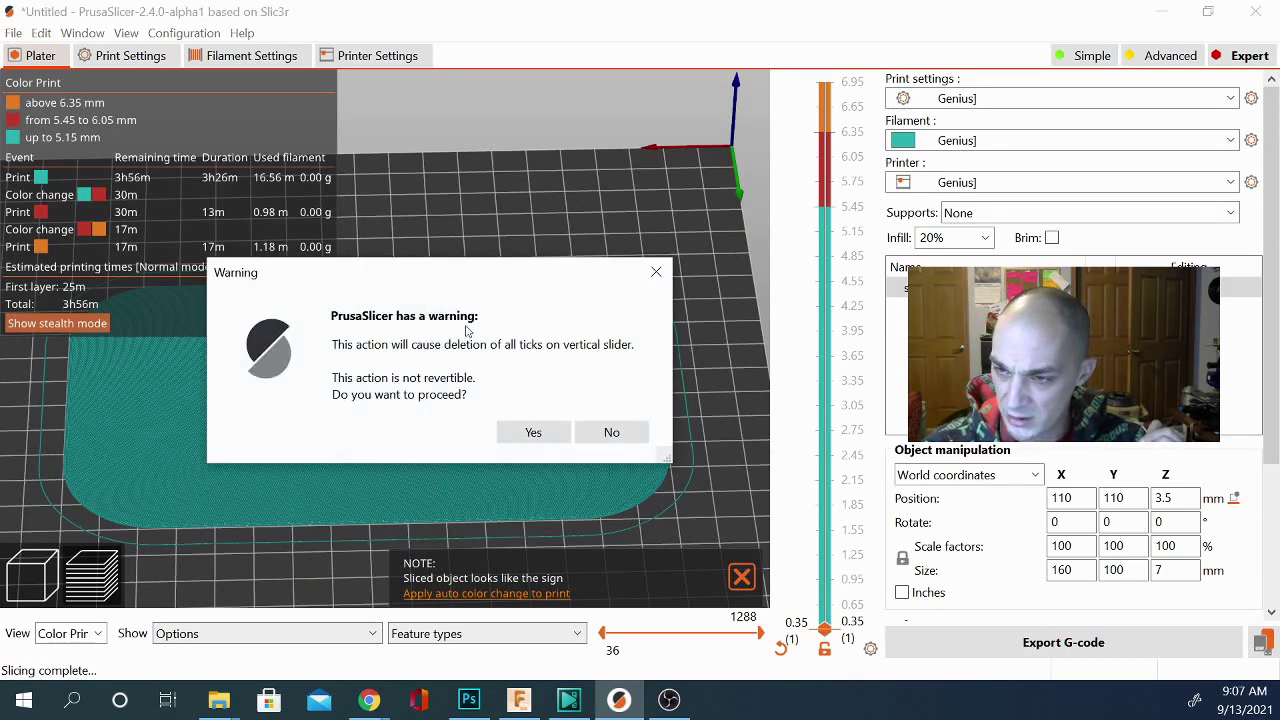
pyautogui.click(532, 433)
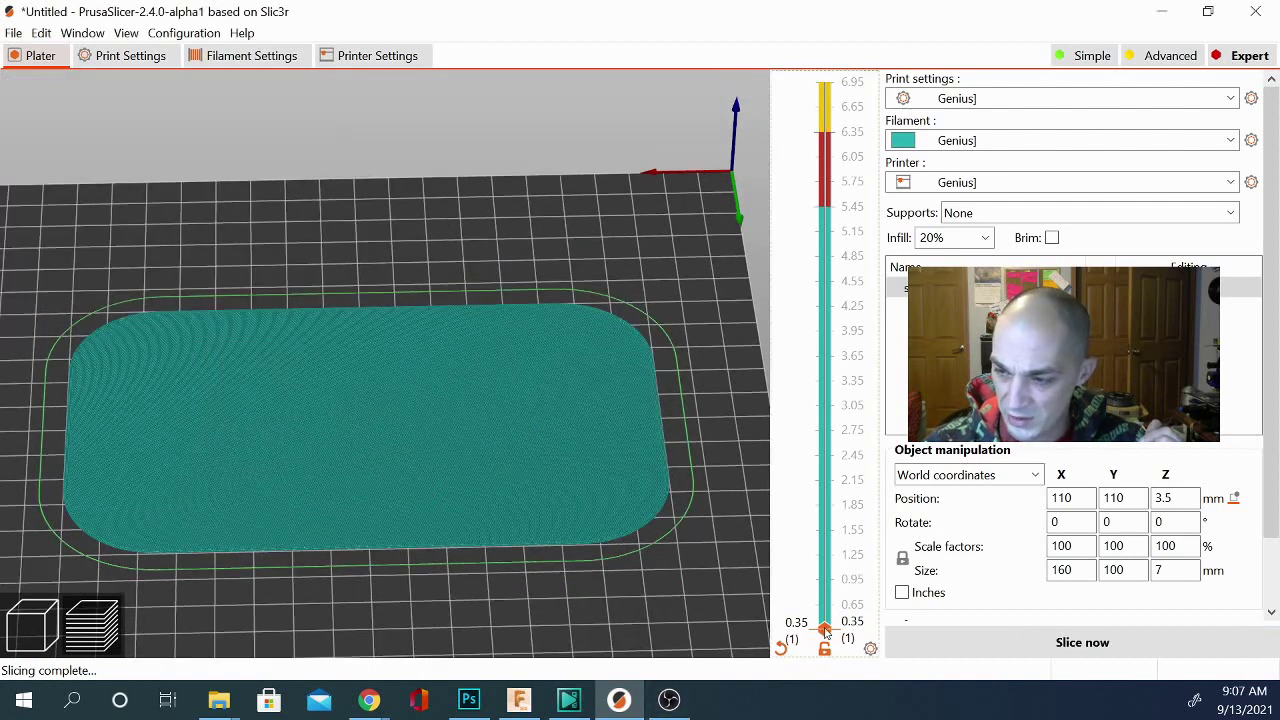
# Check the layers around the 5.45 and 6.35 mm colour changes, then return to the 3D view
pyautogui.moveTo(825, 630); pyautogui.dragTo(828, 107)
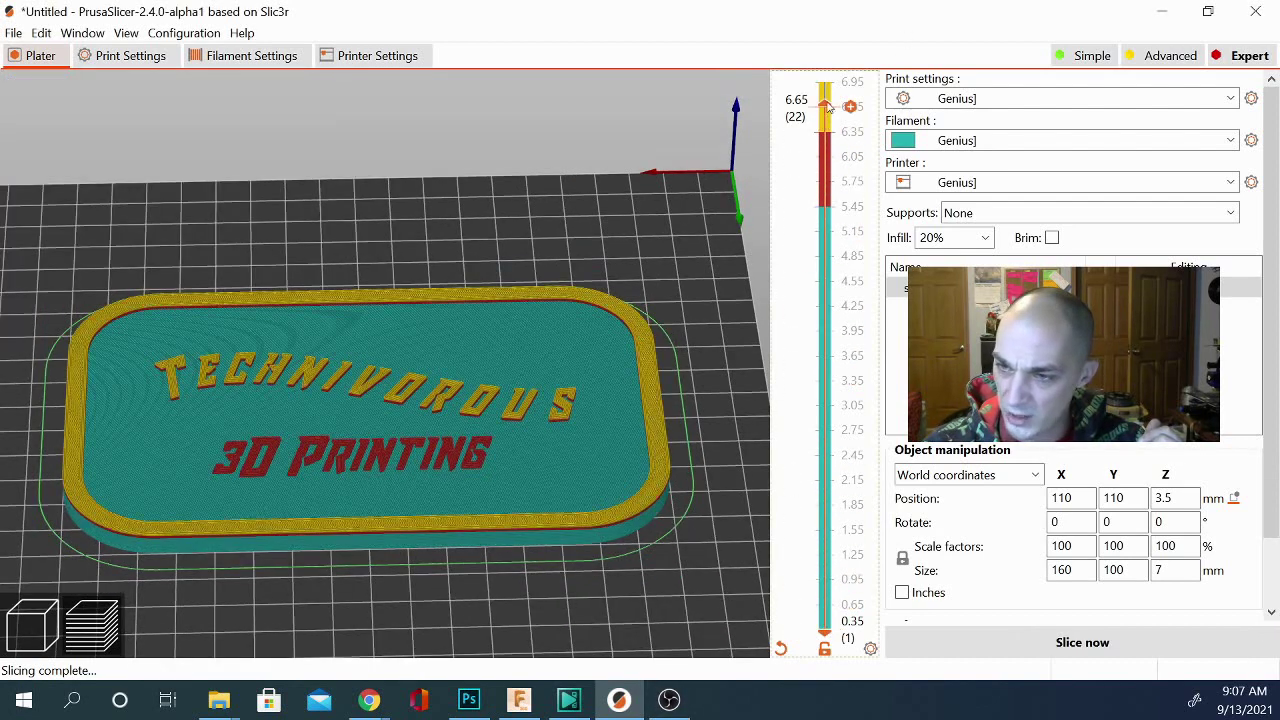
pyautogui.moveTo(531, 647); pyautogui.dragTo(507, 634, button='right')
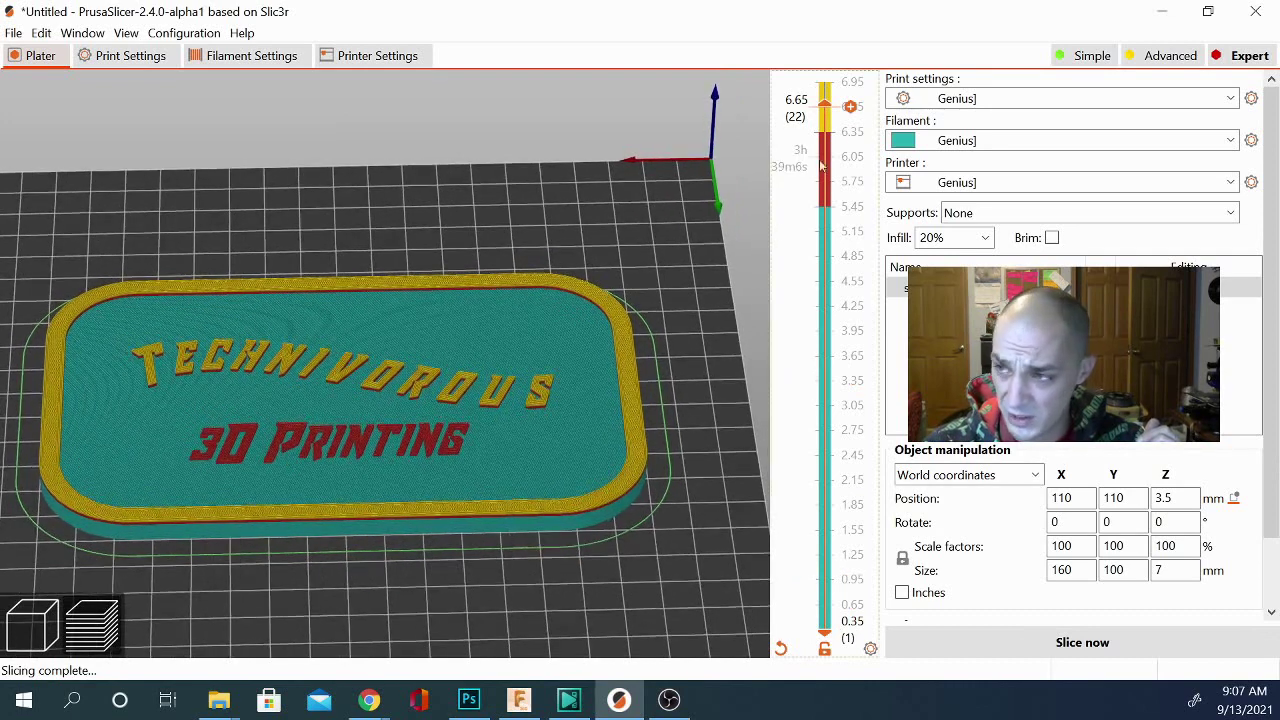
pyautogui.click(826, 208)
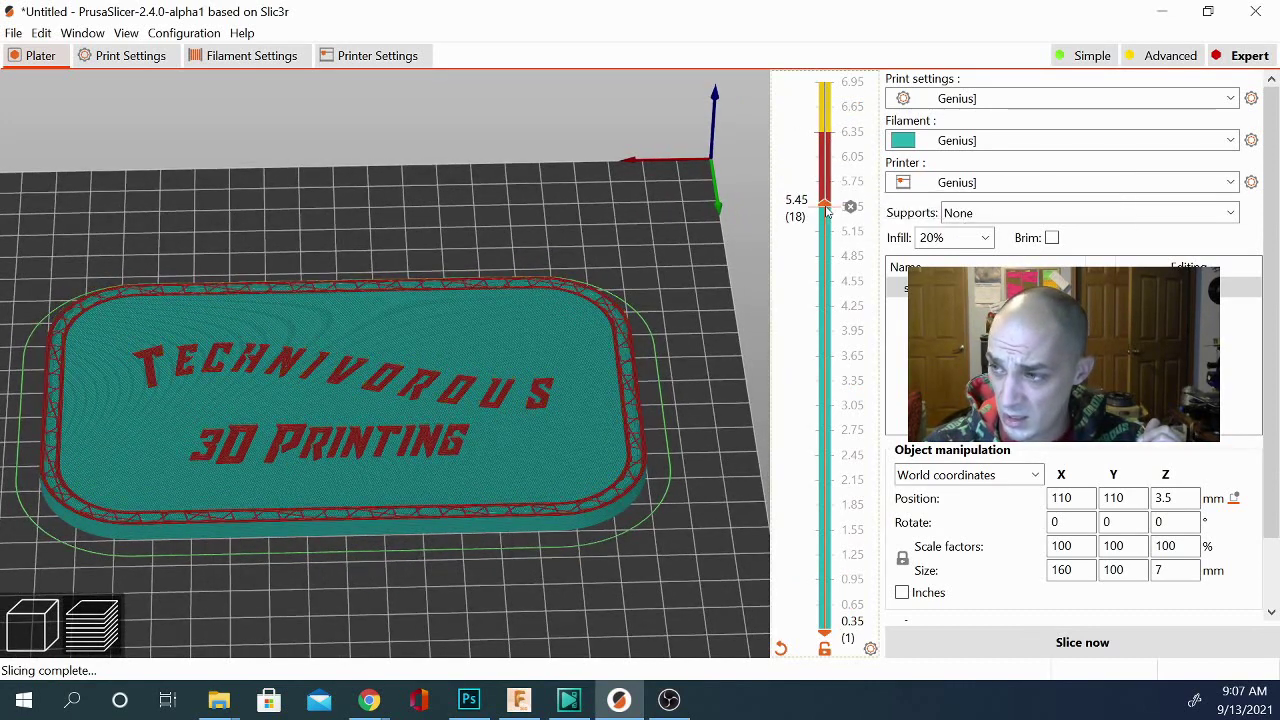
pyautogui.click(826, 132)
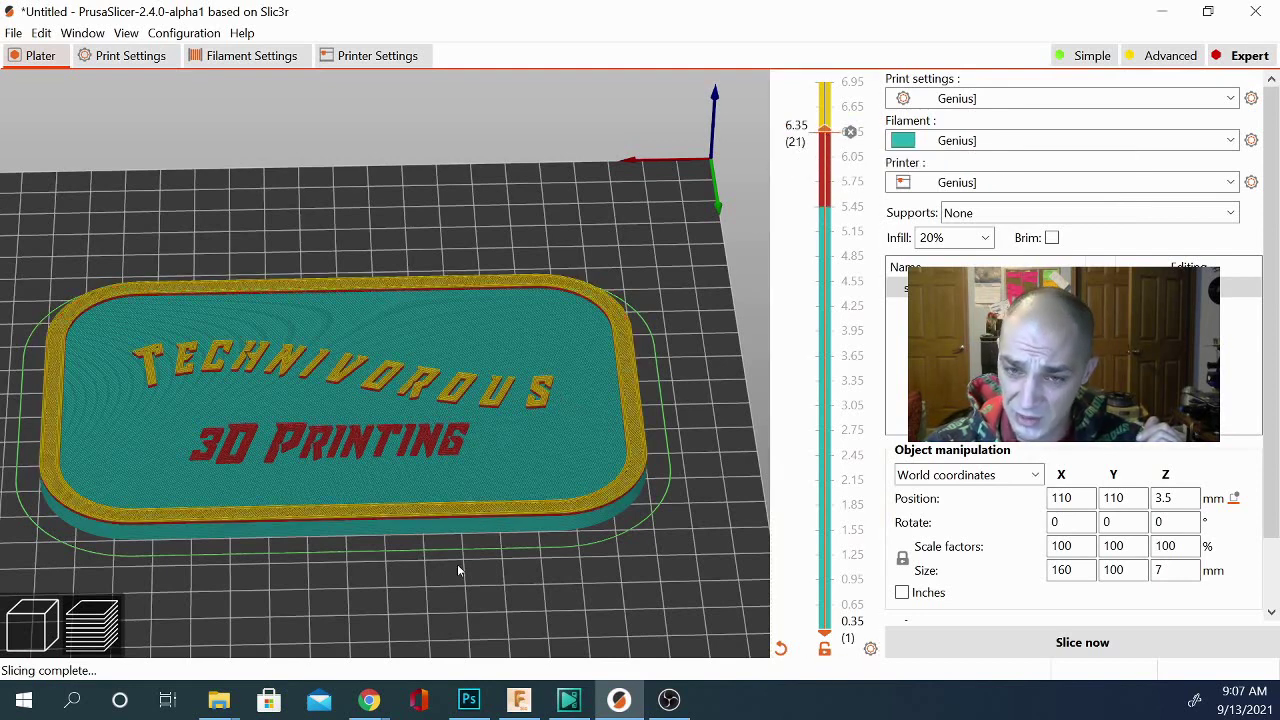
pyautogui.click(828, 207)
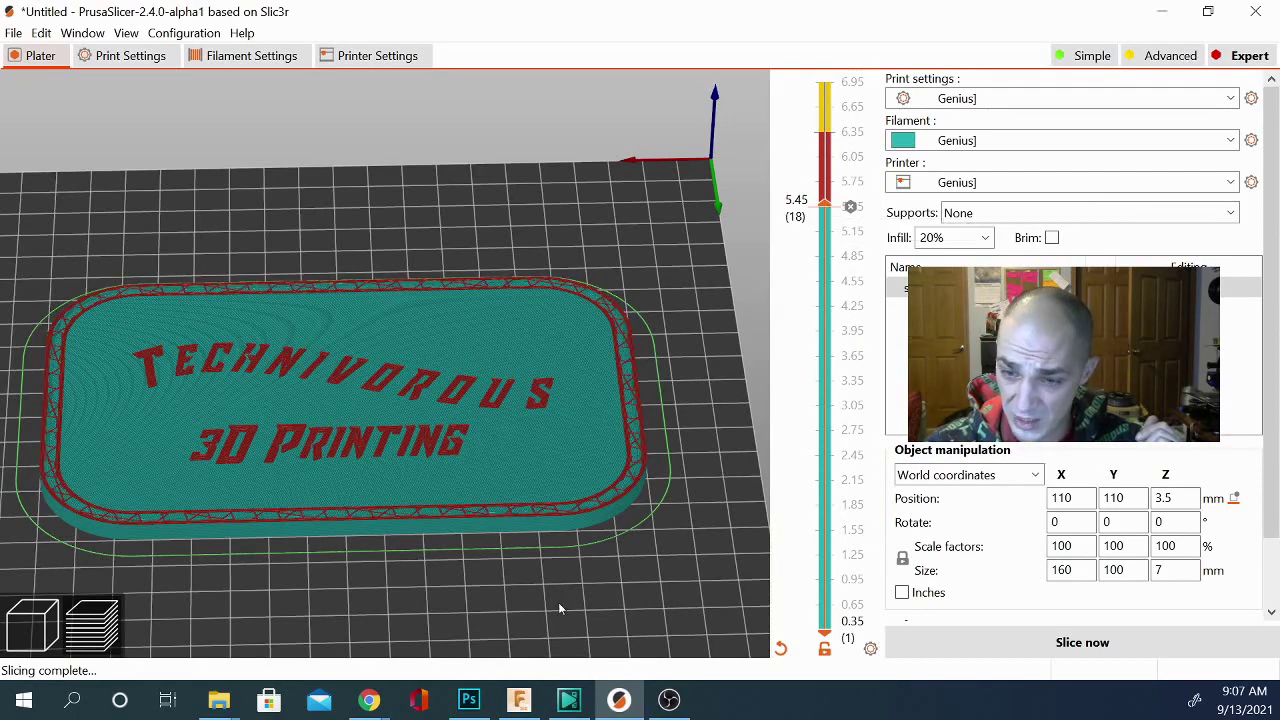
pyautogui.moveTo(558, 602); pyautogui.dragTo(464, 574)
pyautogui.moveTo(539, 630); pyautogui.dragTo(606, 628)
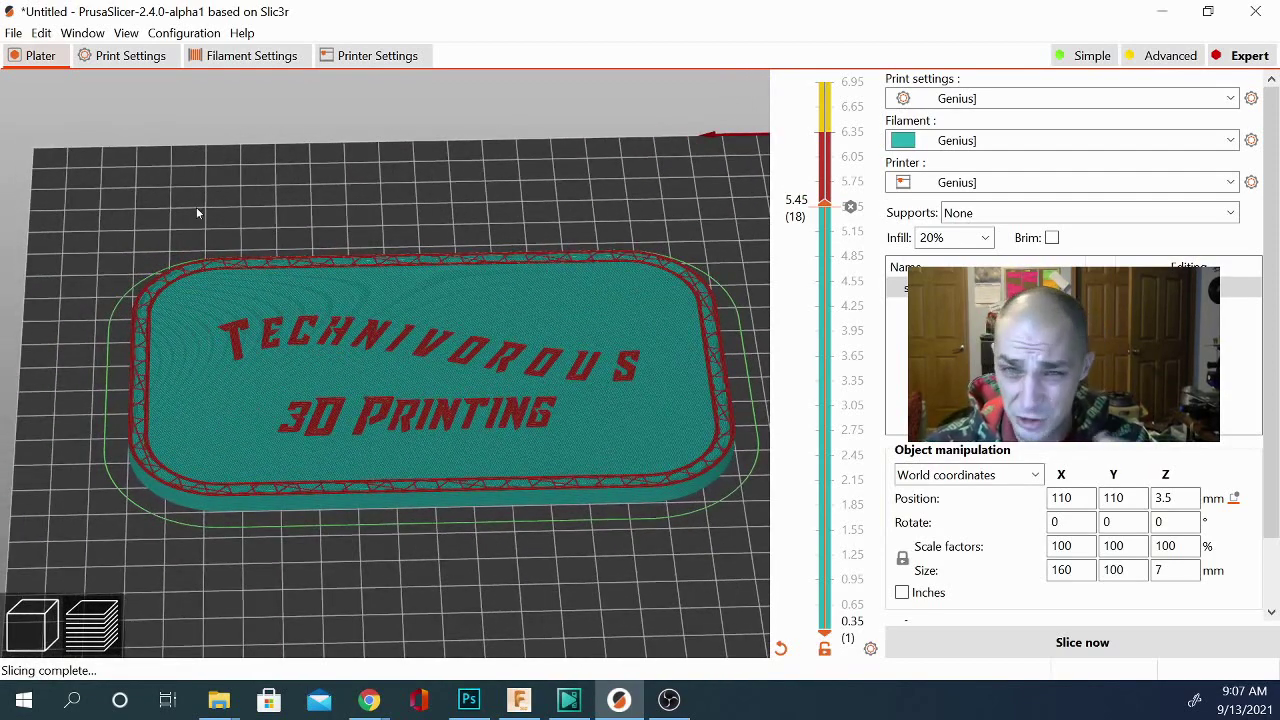
pyautogui.click(32, 625)
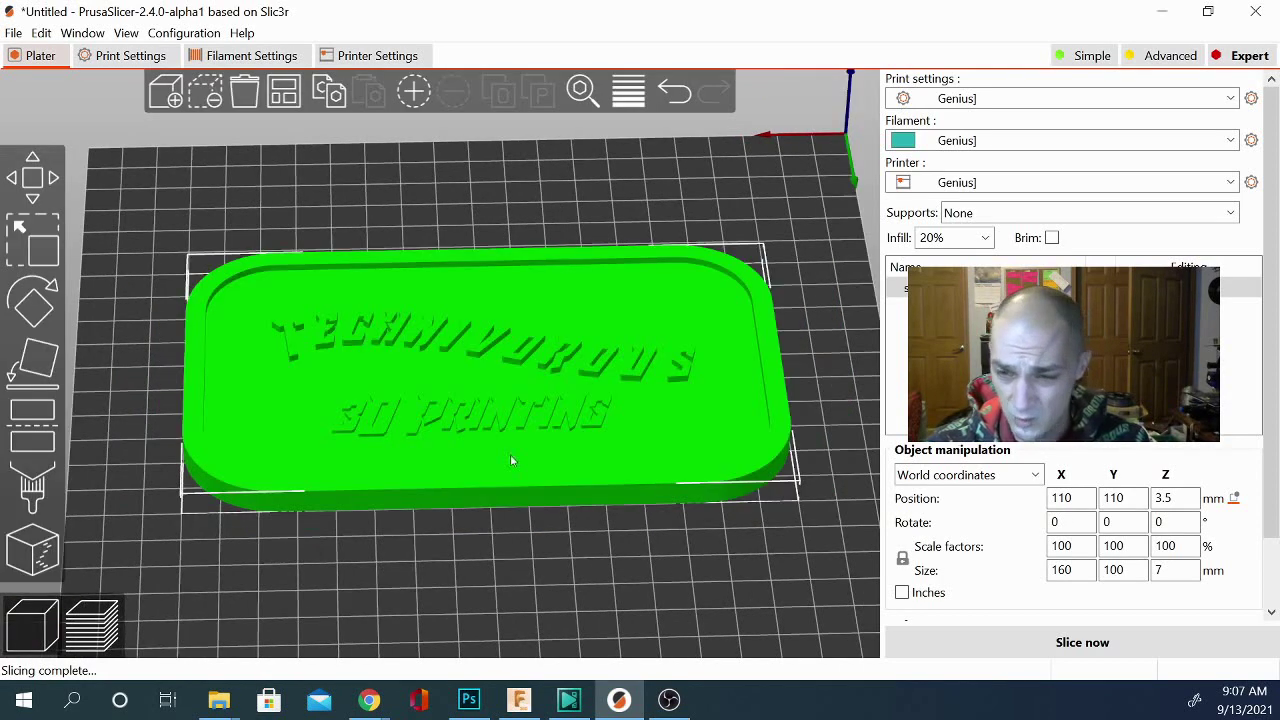
# Delete the sign and load the 118.2 × 67.05 × 25.53 mm mouse shell STL onto the plate
pyautogui.press('Delete')
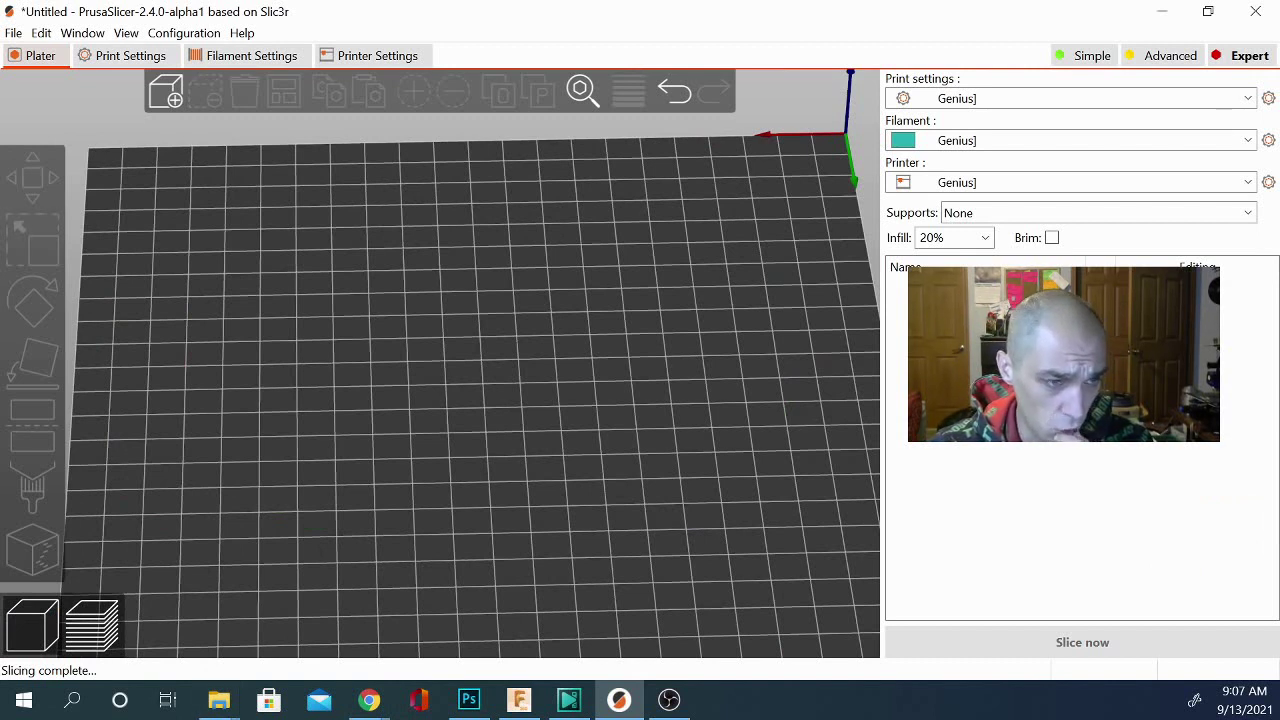
pyautogui.moveTo(219, 690); pyautogui.dragTo(487, 415)
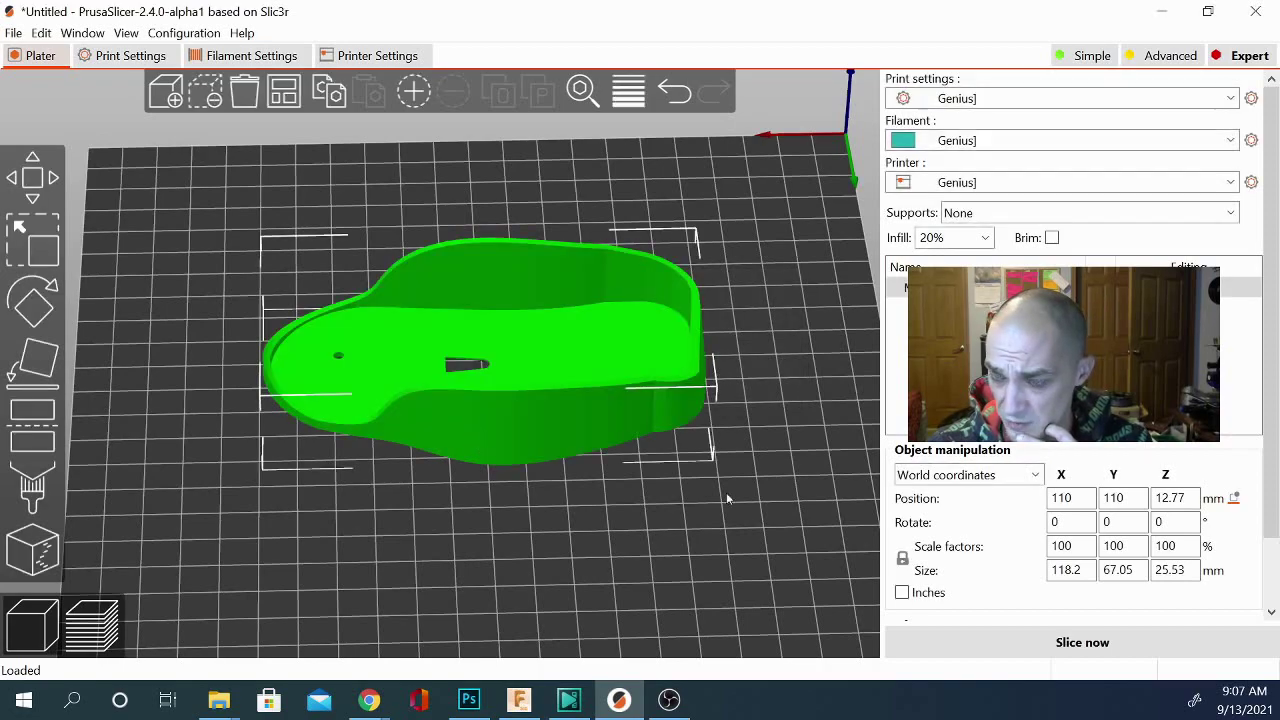
pyautogui.moveTo(304, 522); pyautogui.dragTo(415, 568)
pyautogui.moveTo(490, 532); pyautogui.dragTo(628, 455)
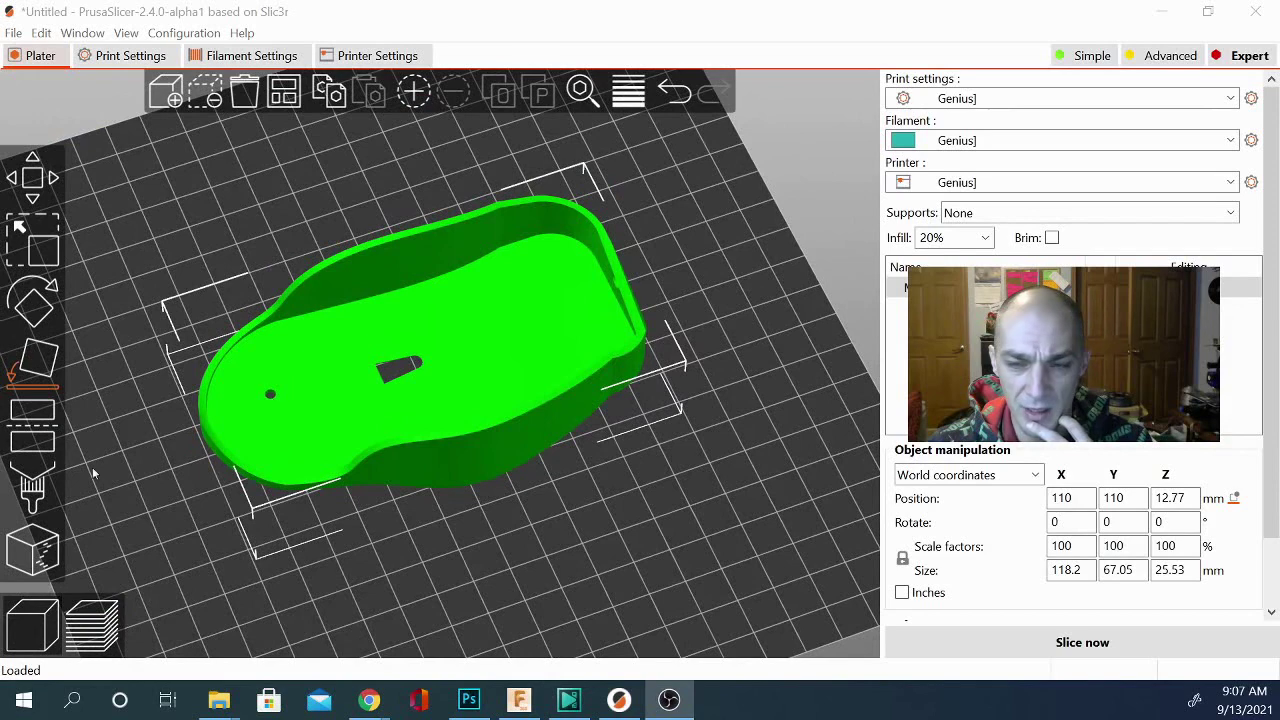
# Add Leonardo Gravity Hook v1 from the My Stls folder as a negative volume of the shell
pyautogui.rightClick(499, 323)
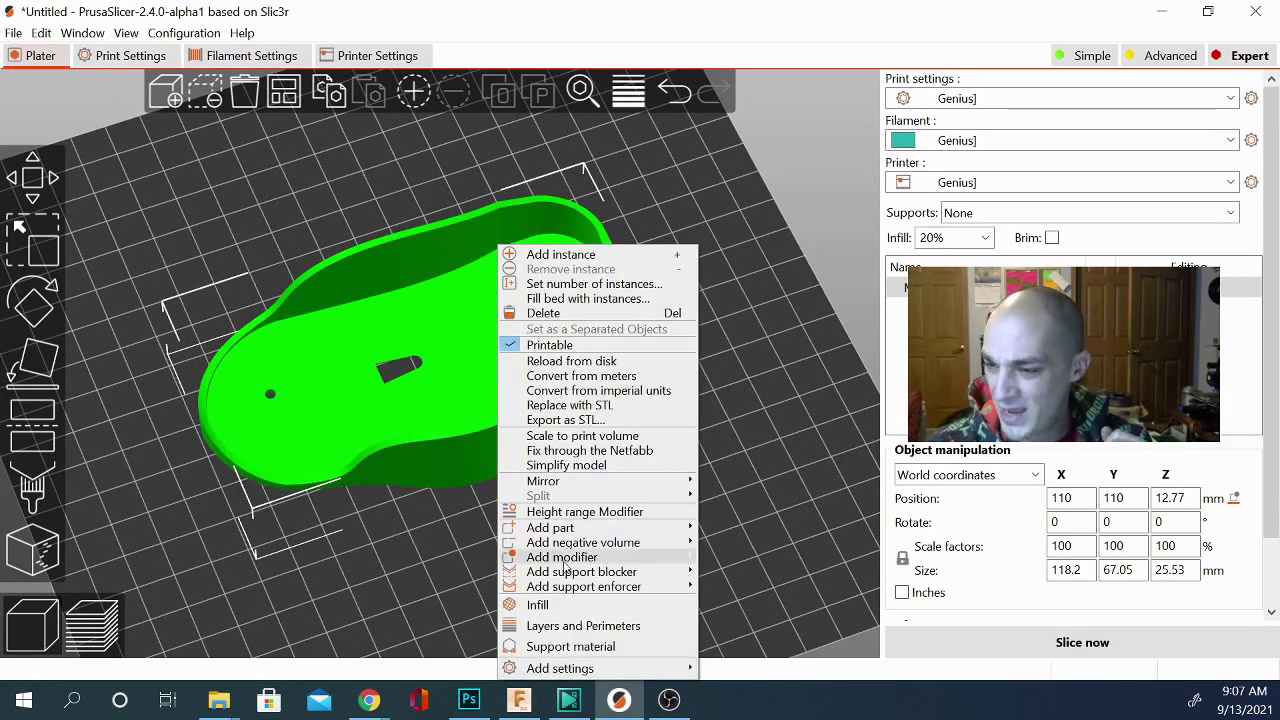
pyautogui.moveTo(580, 545)
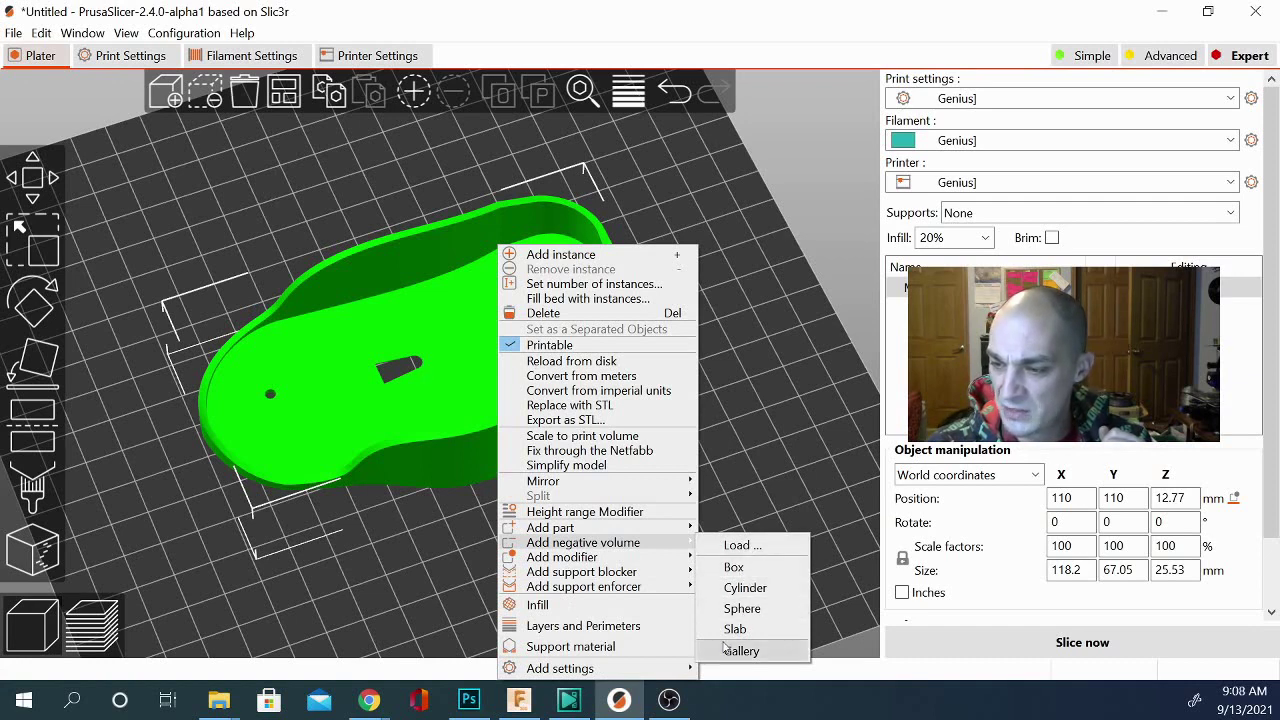
pyautogui.click(737, 545)
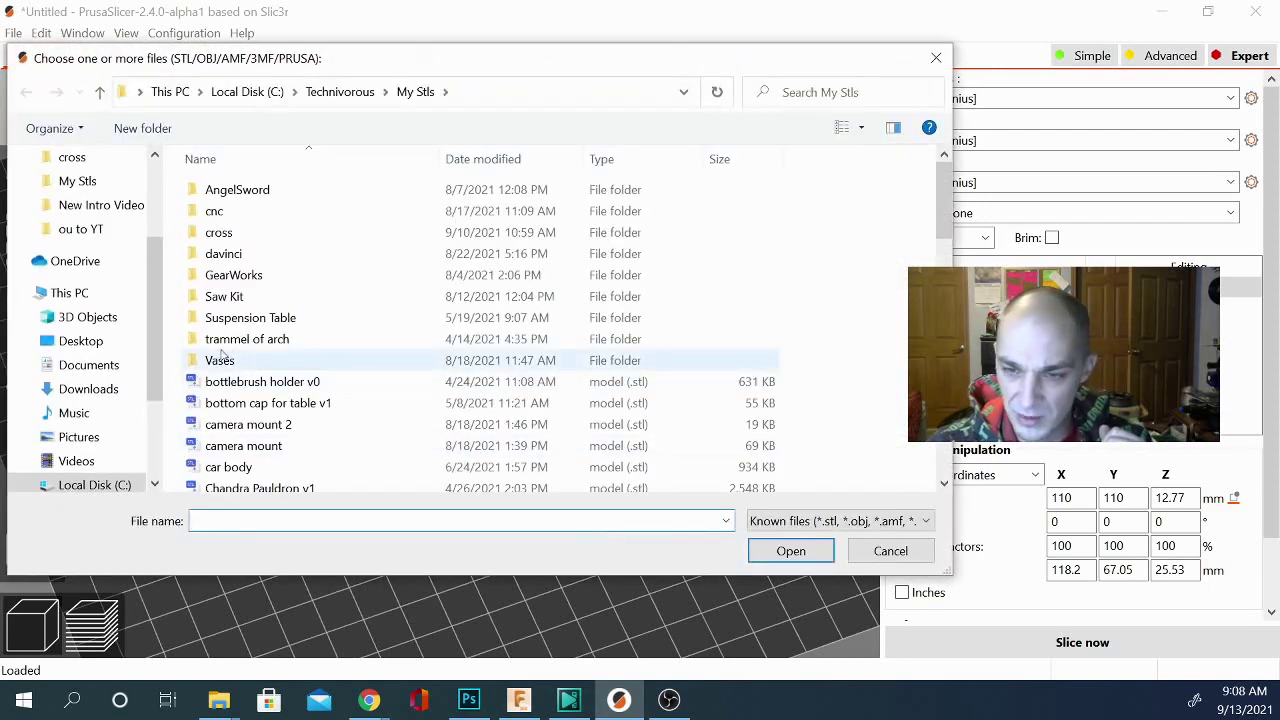
pyautogui.scroll(-3, 283, 424)
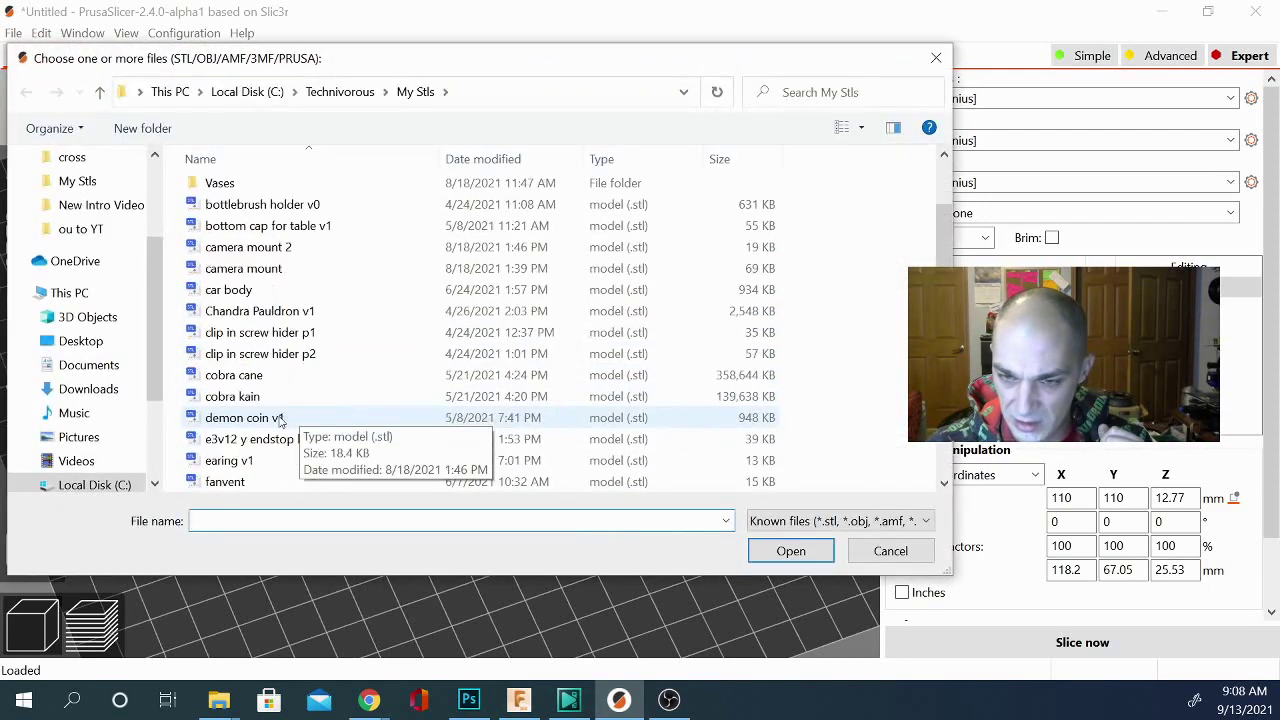
pyautogui.scroll(-1, 320, 453)
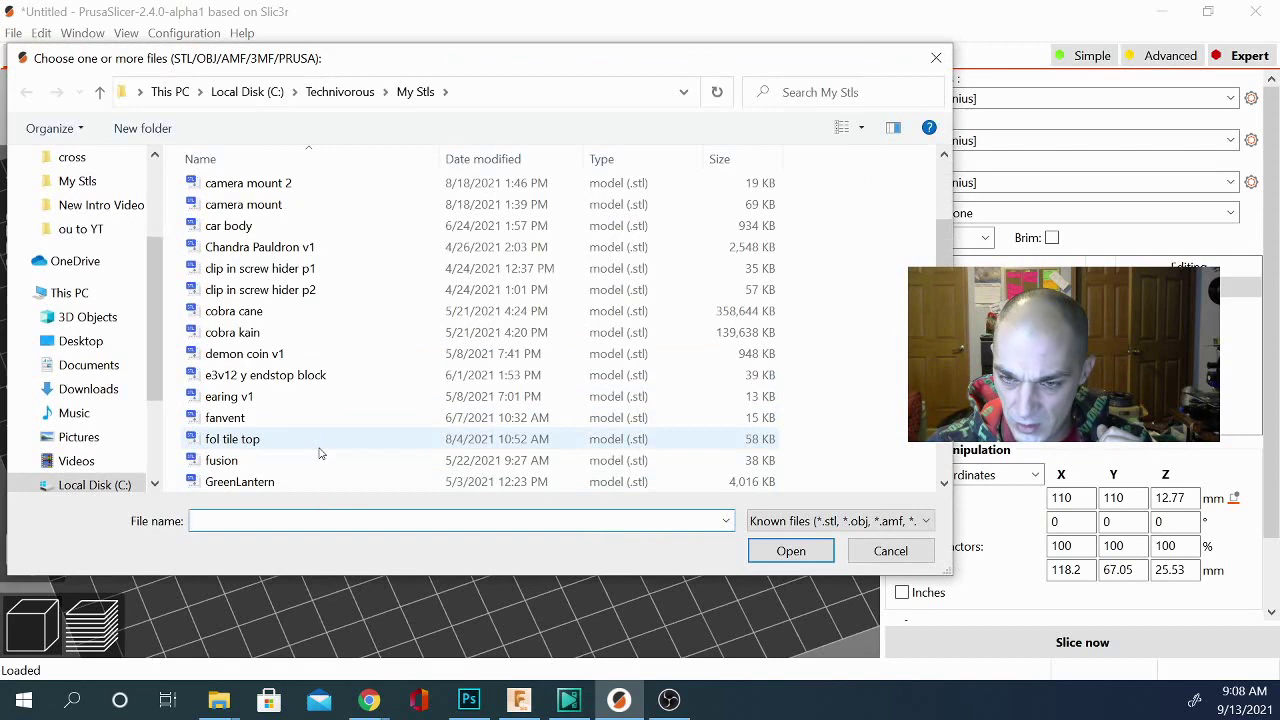
pyautogui.scroll(-4, 215, 420)
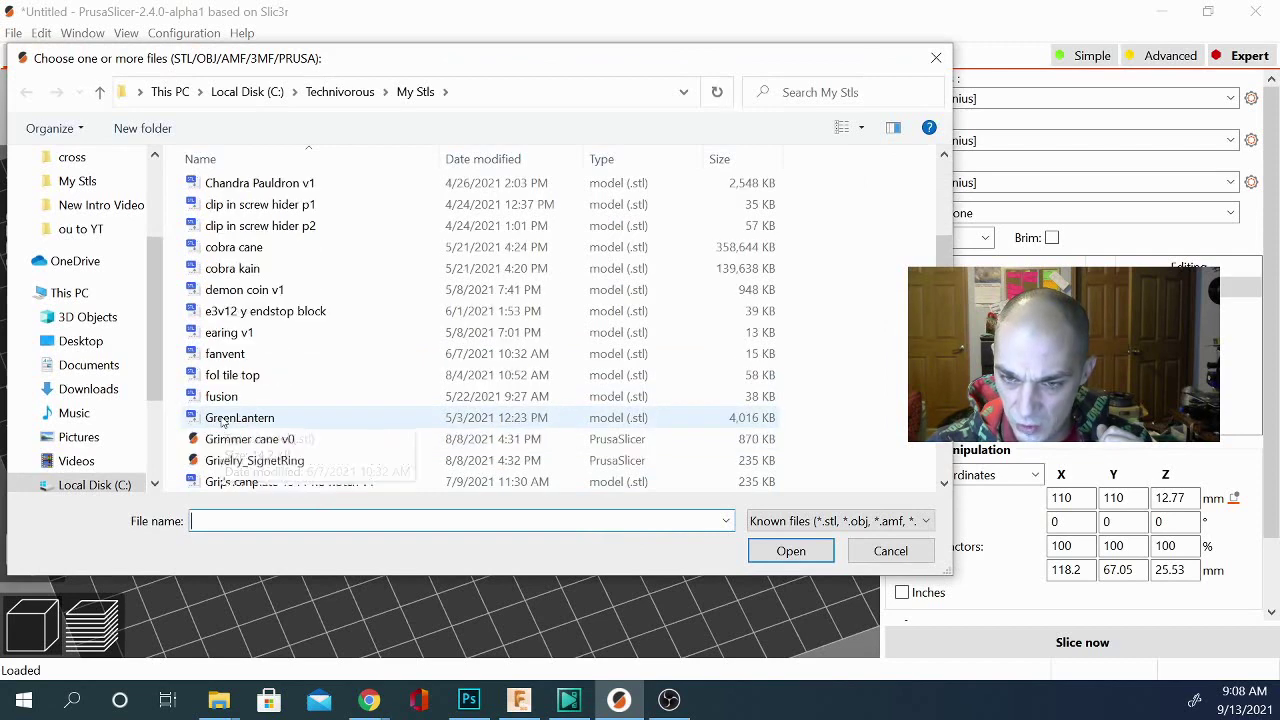
pyautogui.scroll(-4, 262, 362)
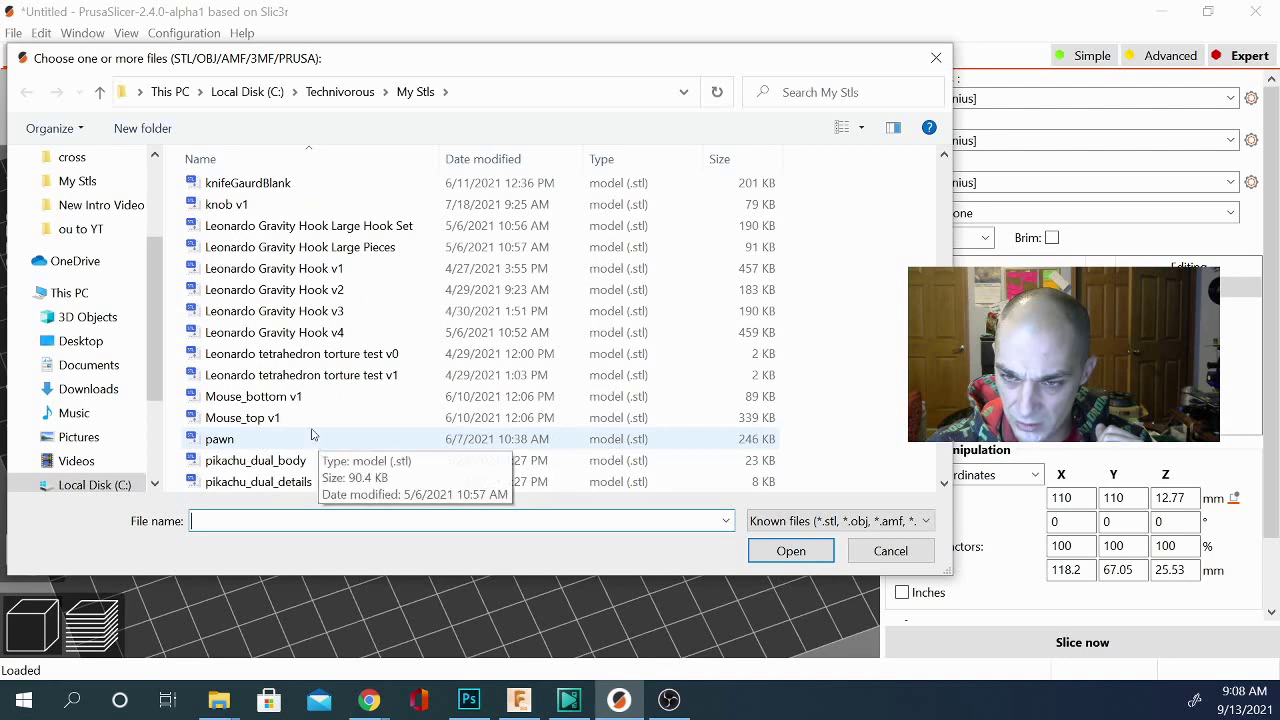
pyautogui.click(266, 272)
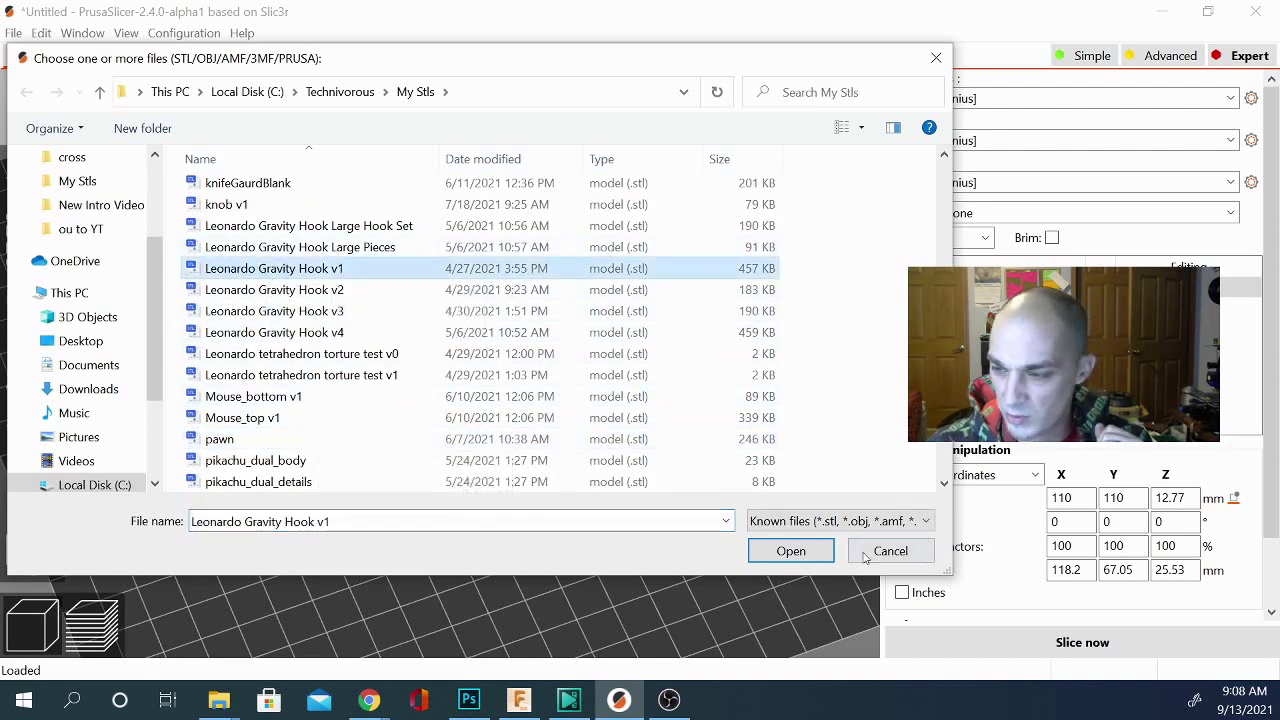
pyautogui.click(805, 556)
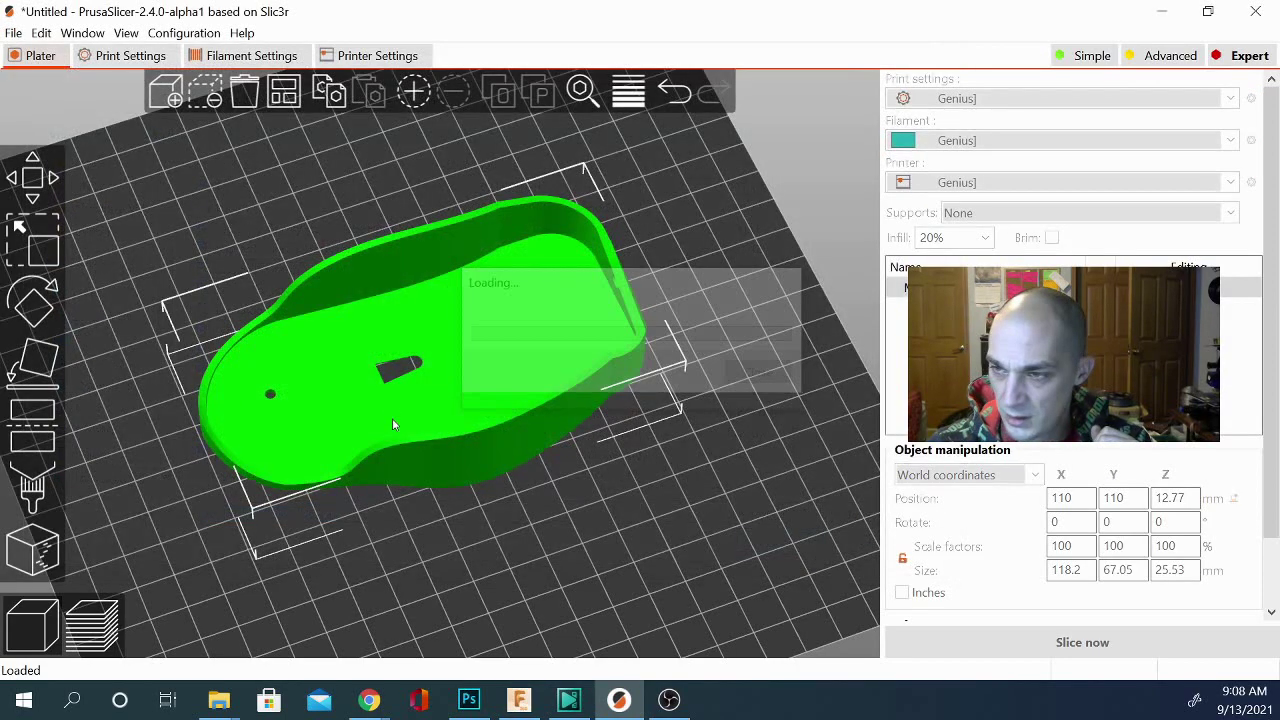
# Move the Leonardo hook part into the shell, raise it to about Z 21.14 mm, and slice
pyautogui.moveTo(770, 240); pyautogui.dragTo(310, 298)
pyautogui.moveTo(231, 566); pyautogui.dragTo(312, 566, button='middle')
pyautogui.moveTo(748, 553); pyautogui.dragTo(690, 505)
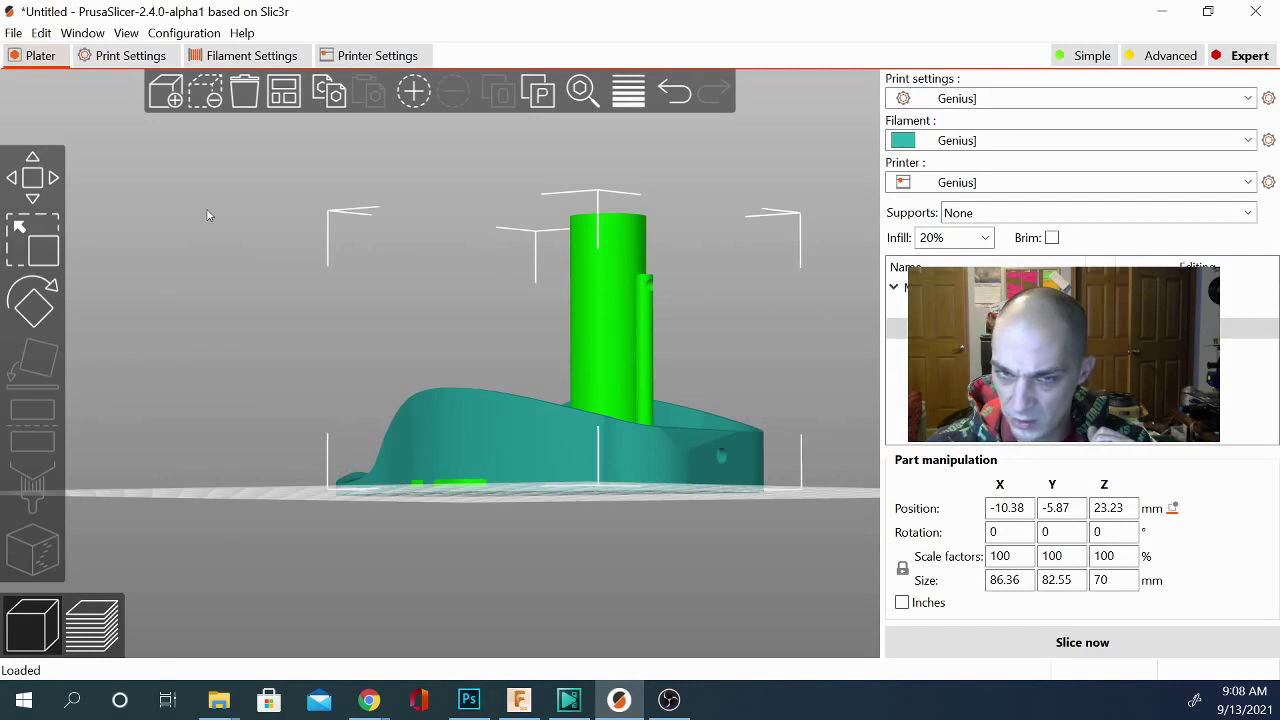
pyautogui.press('m')
pyautogui.moveTo(578, 186)
pyautogui.mouseDown()
pyautogui.moveTo(580, 171)
pyautogui.moveTo(580, 190)
pyautogui.mouseUp()
pyautogui.moveTo(210, 272); pyautogui.dragTo(257, 317)
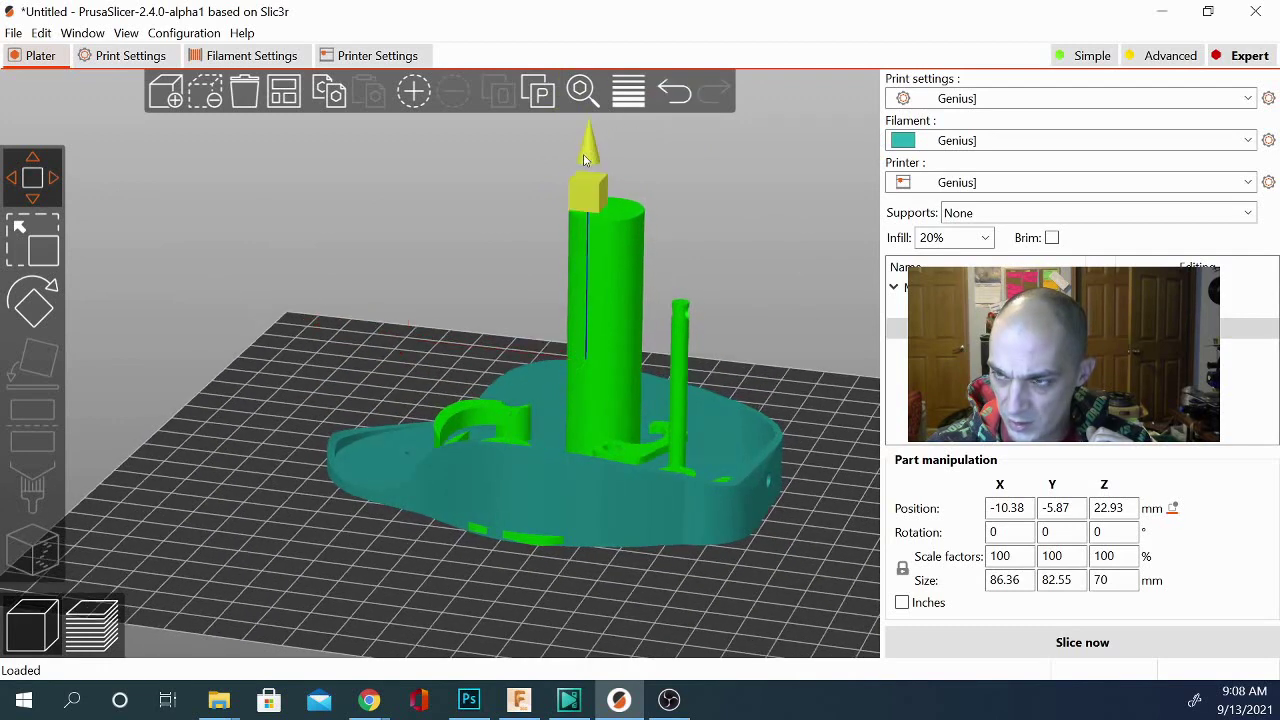
pyautogui.moveTo(588, 190)
pyautogui.mouseDown()
pyautogui.moveTo(585, 158)
pyautogui.moveTo(591, 205)
pyautogui.mouseUp()
pyautogui.click(1077, 643)
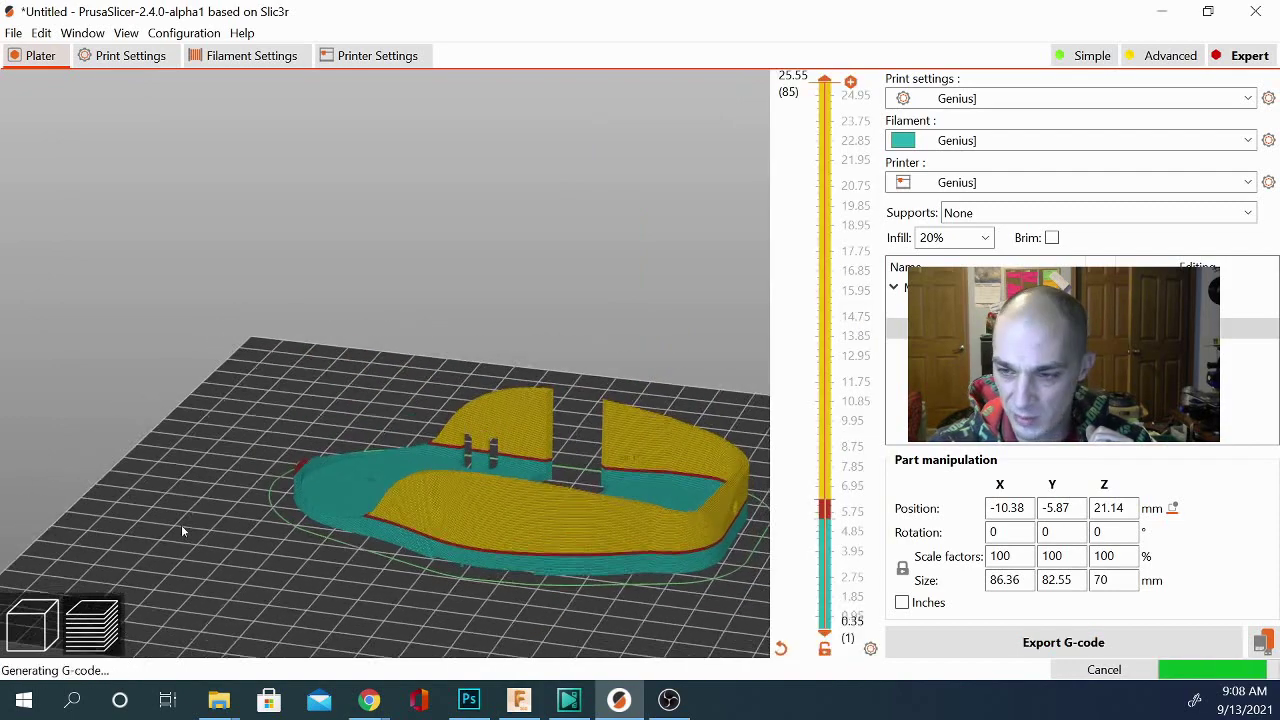
# Inspect the sliced shell and added part from a steeper angle, then return to the 3D view
pyautogui.scroll(5, 200, 536)
pyautogui.moveTo(200, 536); pyautogui.dragTo(313, 586)
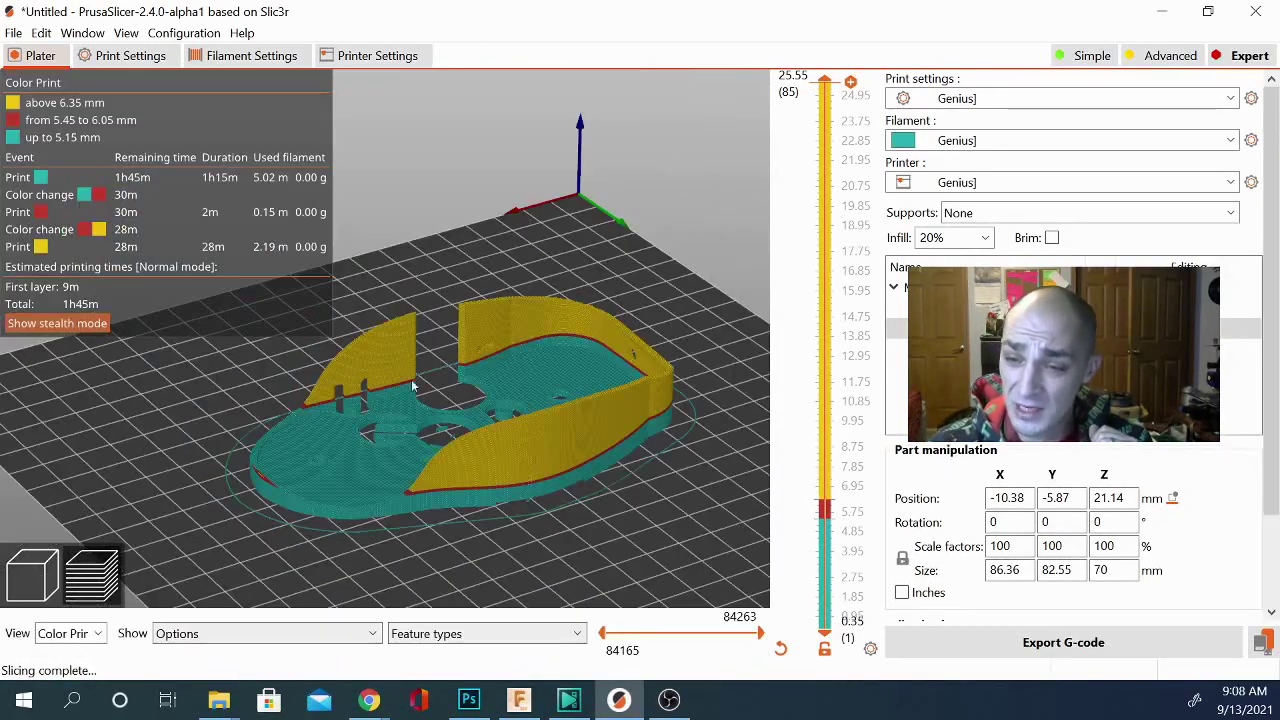
pyautogui.moveTo(149, 429); pyautogui.dragTo(185, 448)
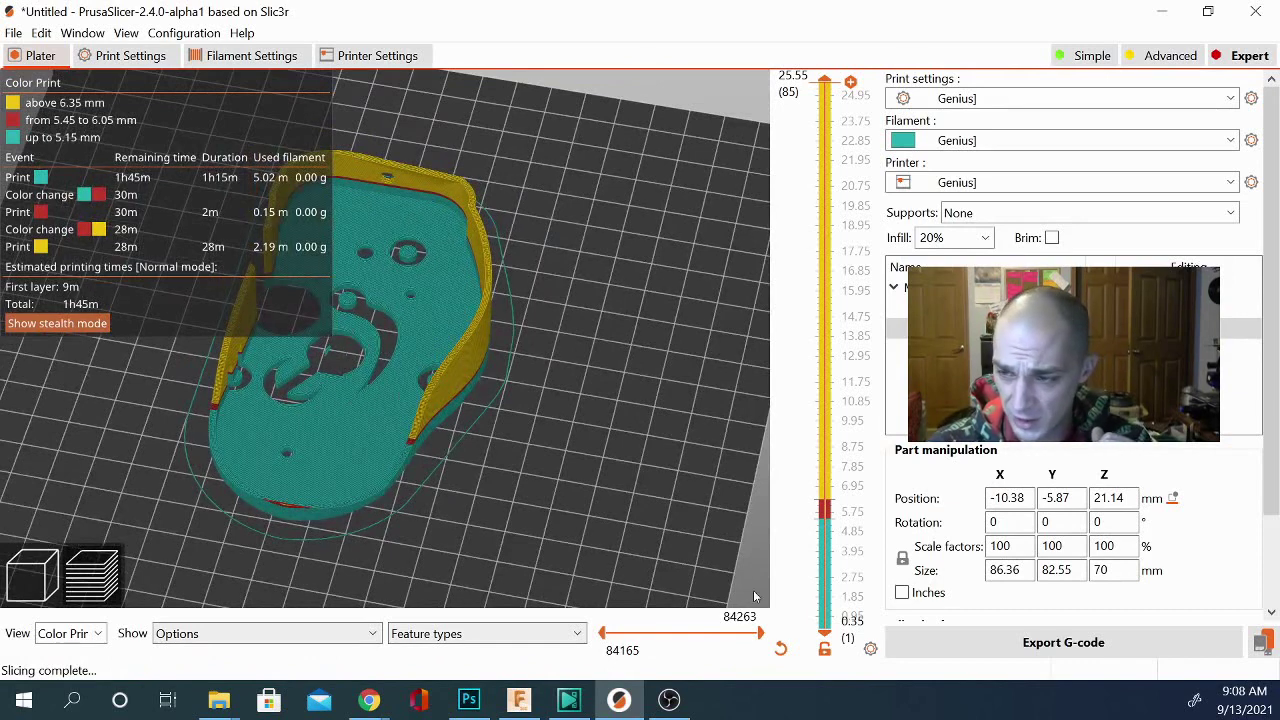
pyautogui.click(36, 569)
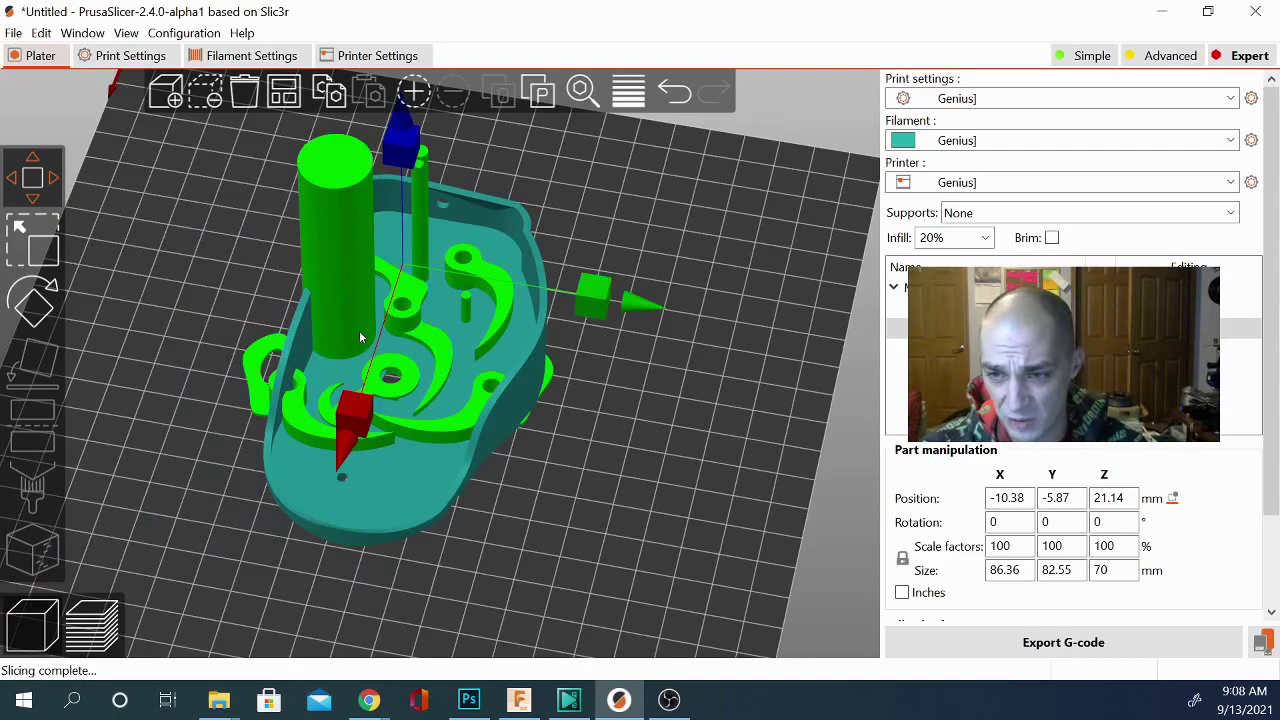
# Delete the Leonardo hook part, leaving only the mouse shell on the plate
pyautogui.press('Delete')
pyautogui.click(605, 424)
pyautogui.moveTo(605, 424); pyautogui.dragTo(689, 417)
# Add a sphere part to the mouse shell and move it into the shell's right edge
pyautogui.click(577, 467)
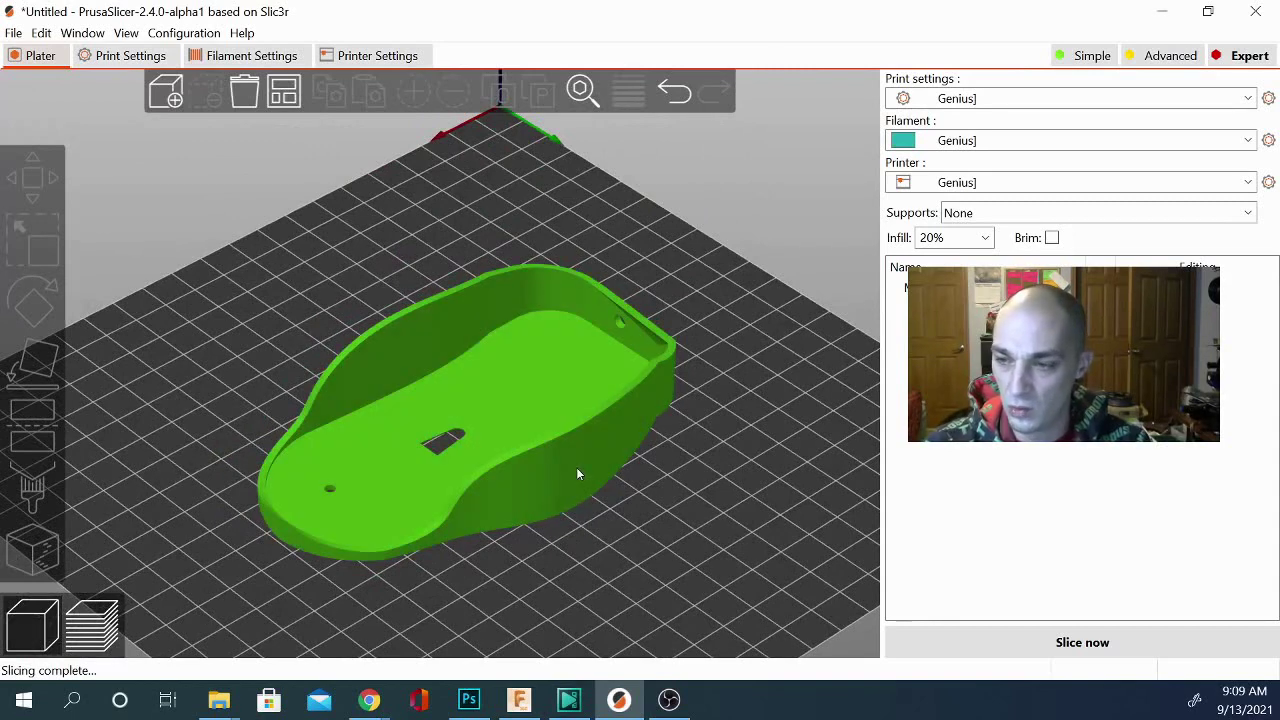
pyautogui.rightClick(577, 467)
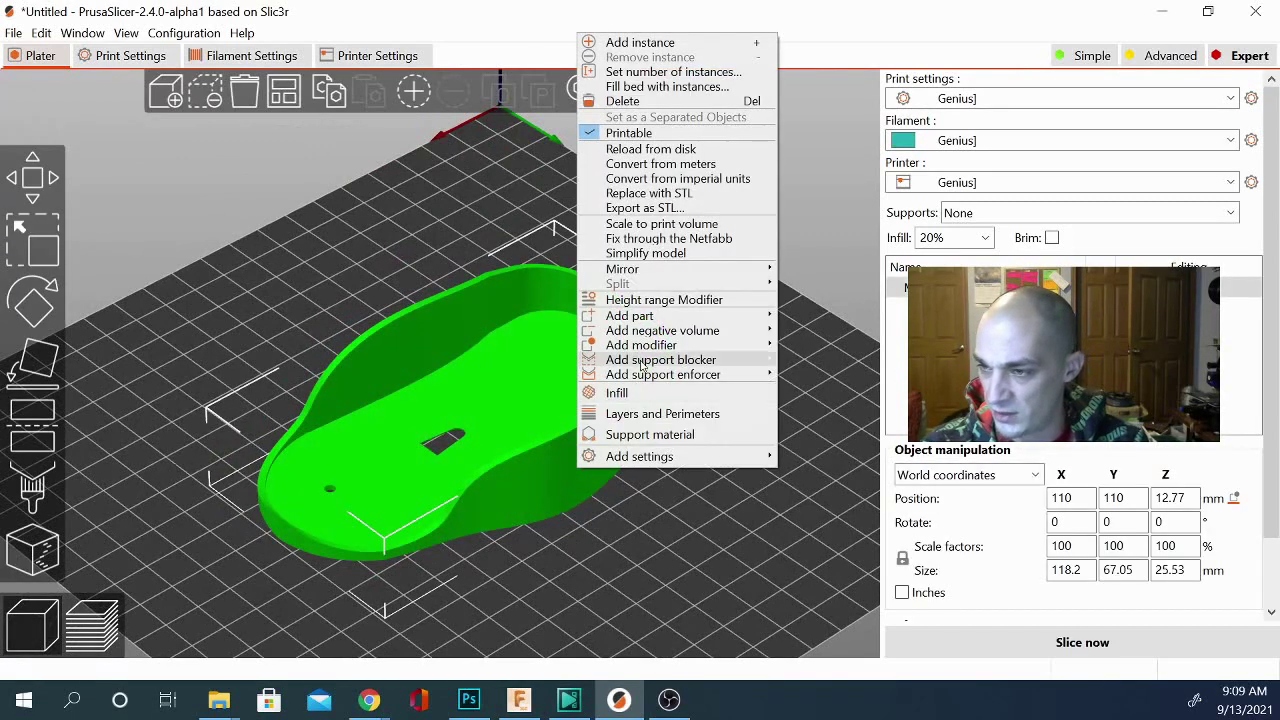
pyautogui.moveTo(619, 315)
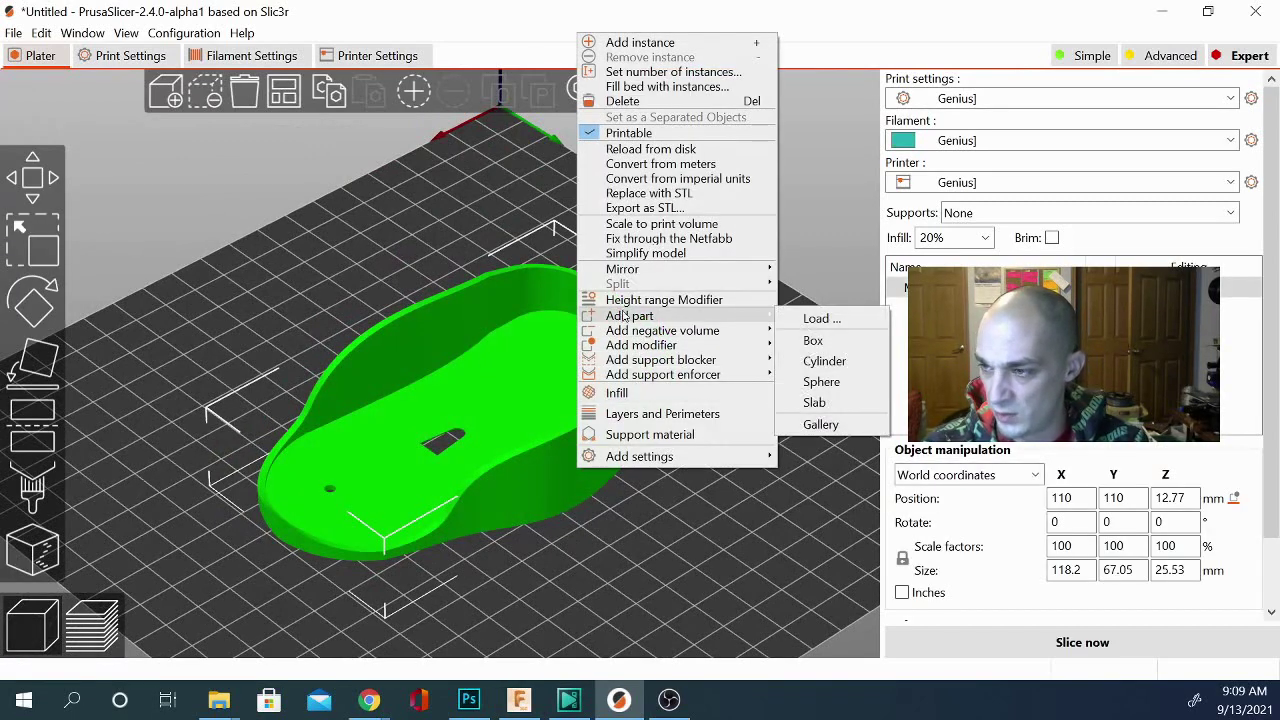
pyautogui.click(821, 382)
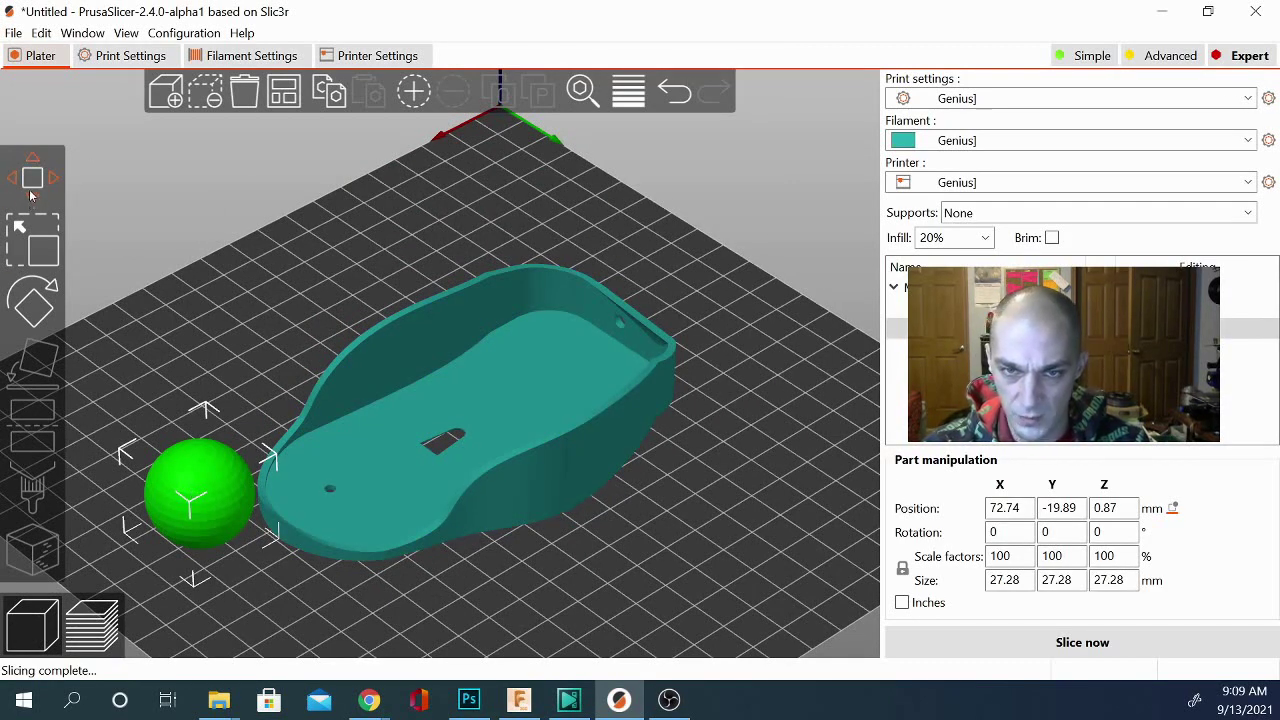
pyautogui.press('w')
pyautogui.moveTo(171, 482); pyautogui.dragTo(558, 443)
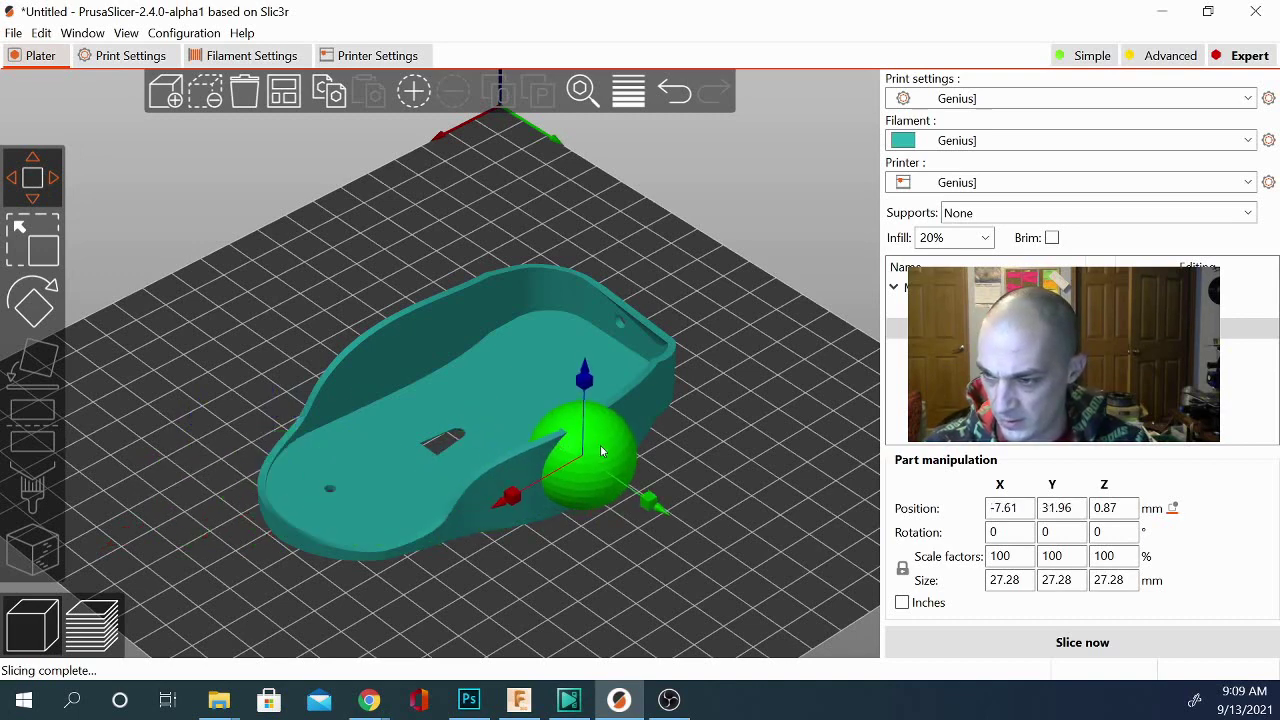
# Give the sphere a Fuzzy Skin setting of External perimeters
pyautogui.rightClick(601, 452)
pyautogui.moveTo(655, 437)
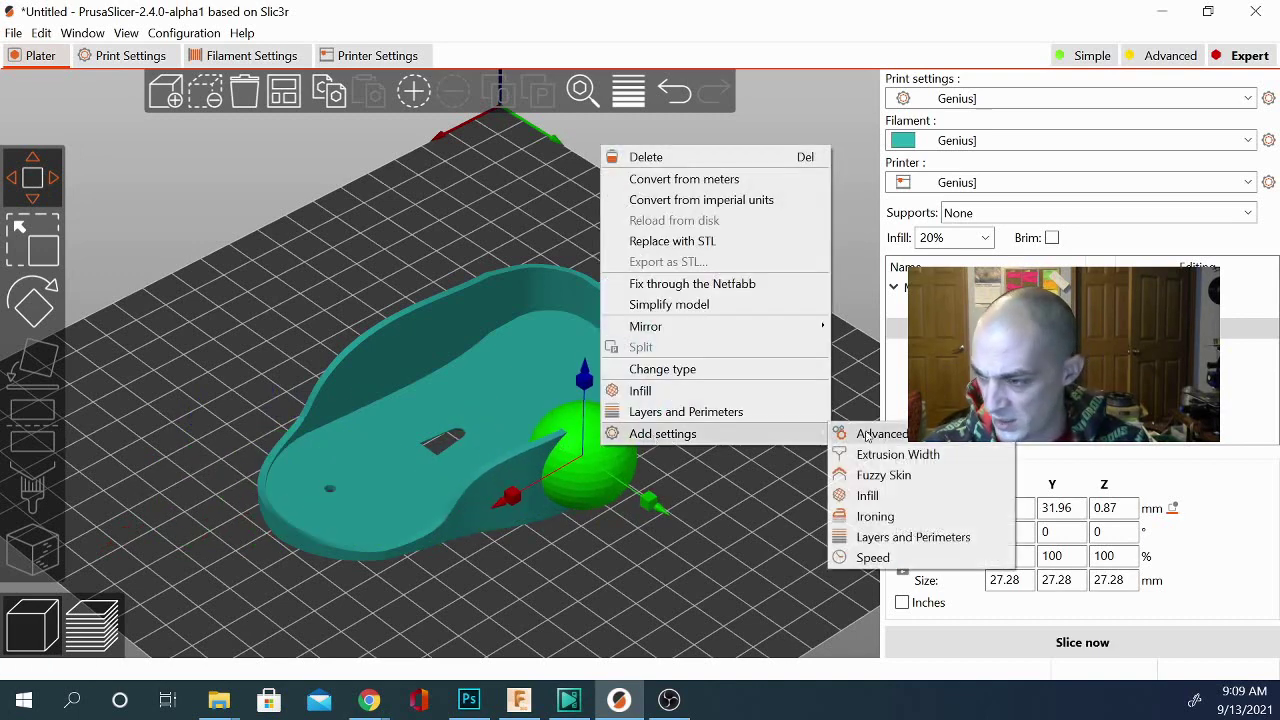
pyautogui.click(884, 475)
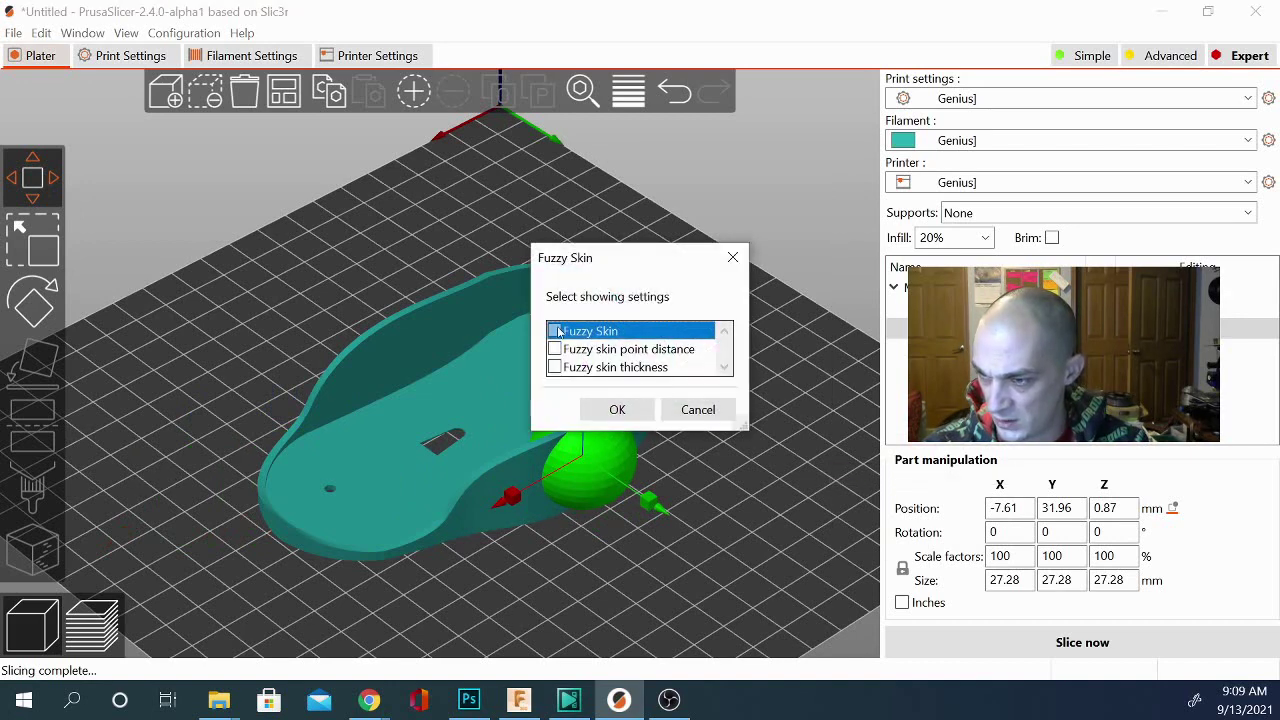
pyautogui.click(617, 409)
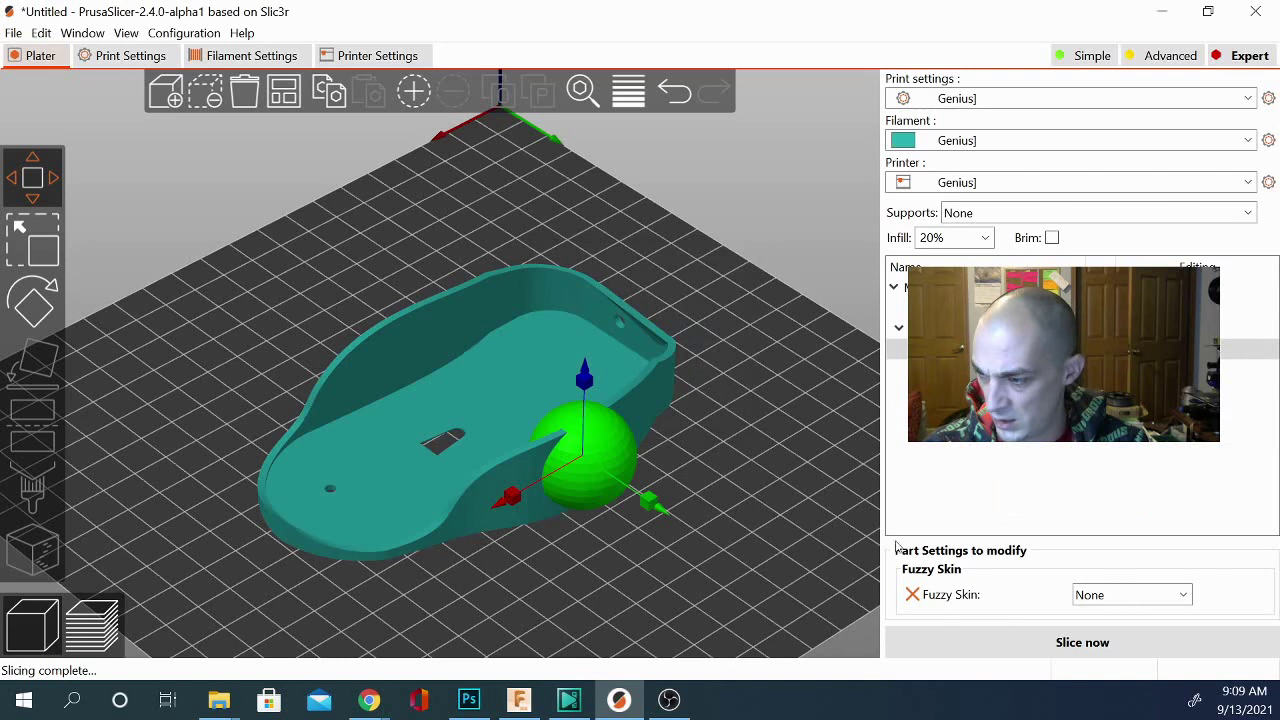
pyautogui.click(1124, 600)
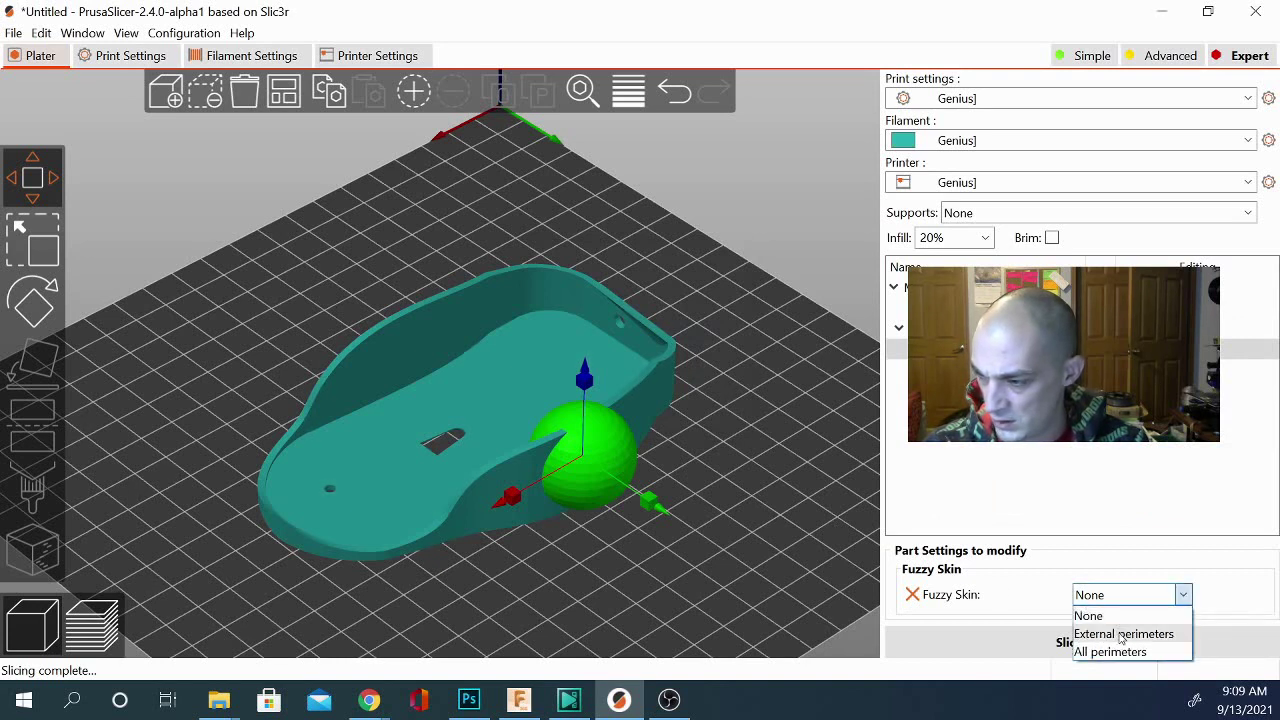
pyautogui.click(1122, 634)
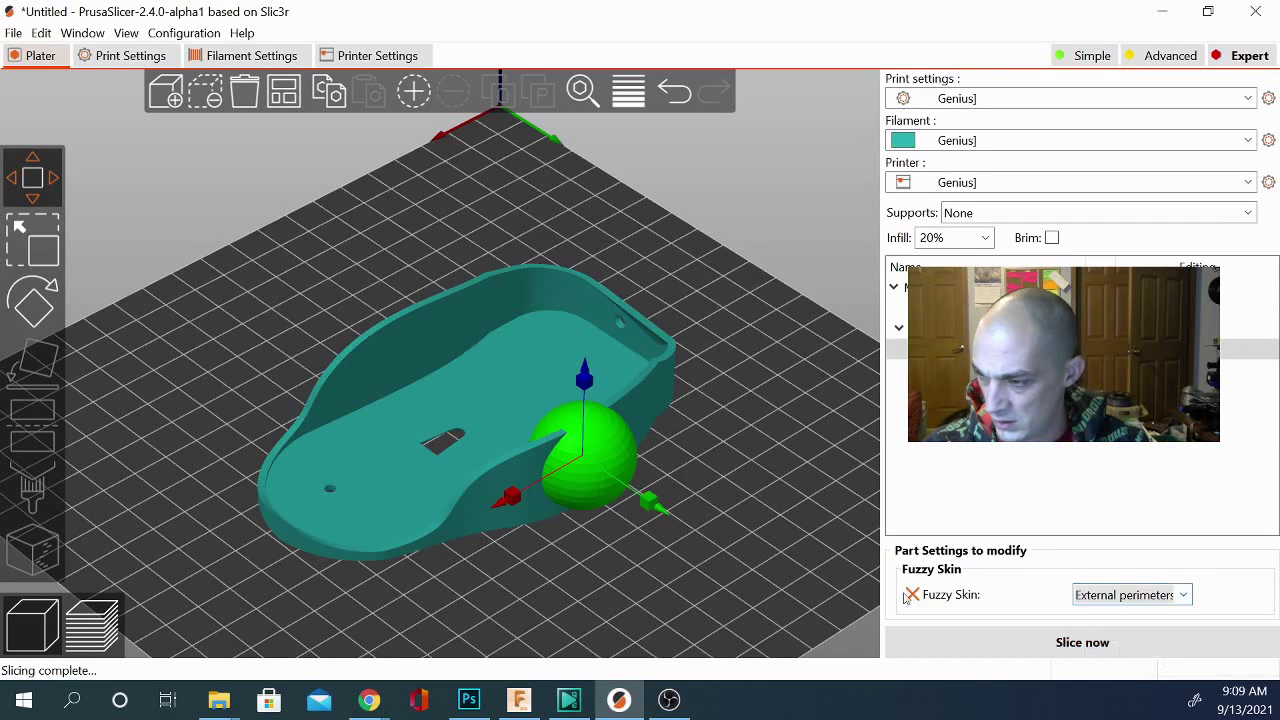
# Change the sphere's type to Modifier and slice the model with Ctrl+R
pyautogui.rightClick(620, 466)
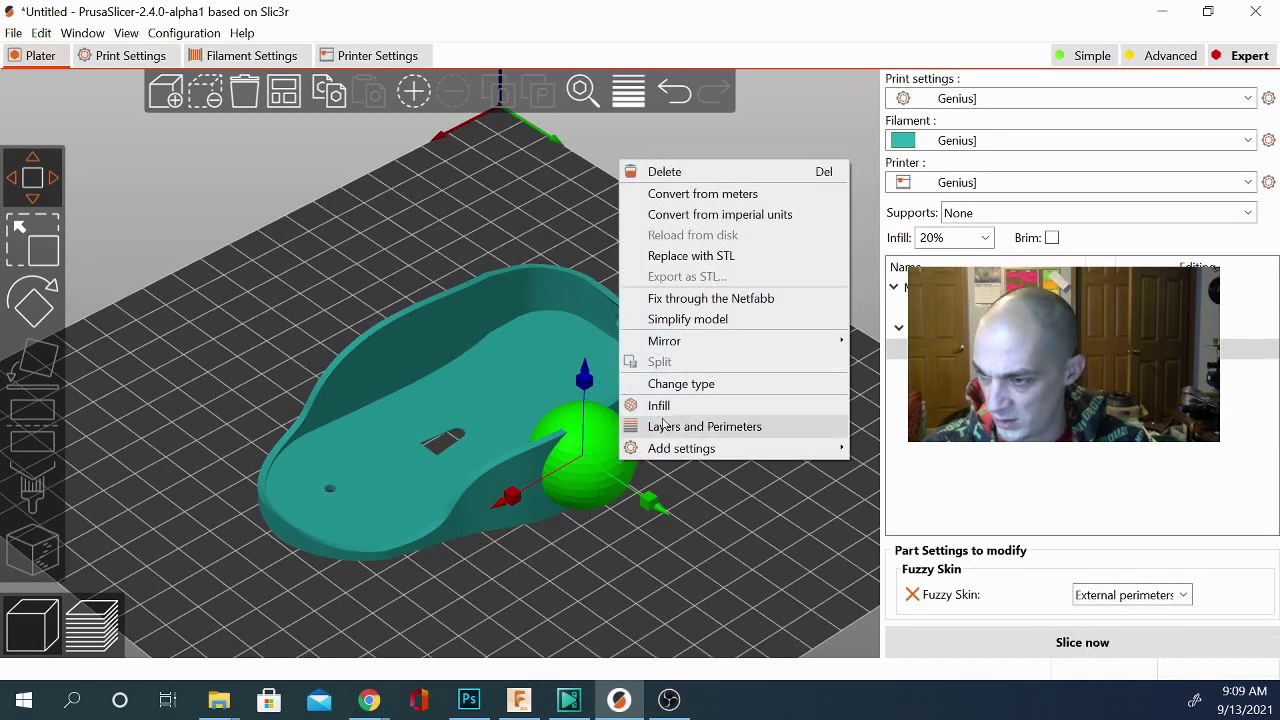
pyautogui.click(687, 385)
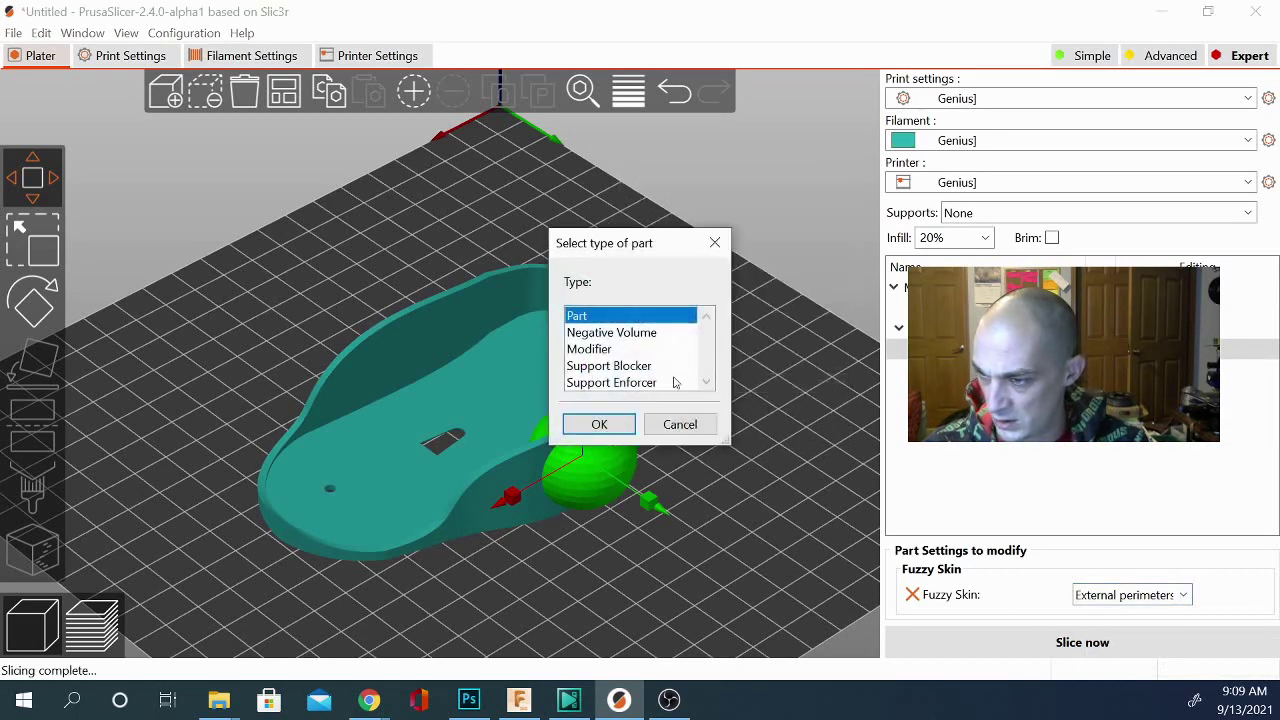
pyautogui.click(590, 349)
pyautogui.click(599, 424)
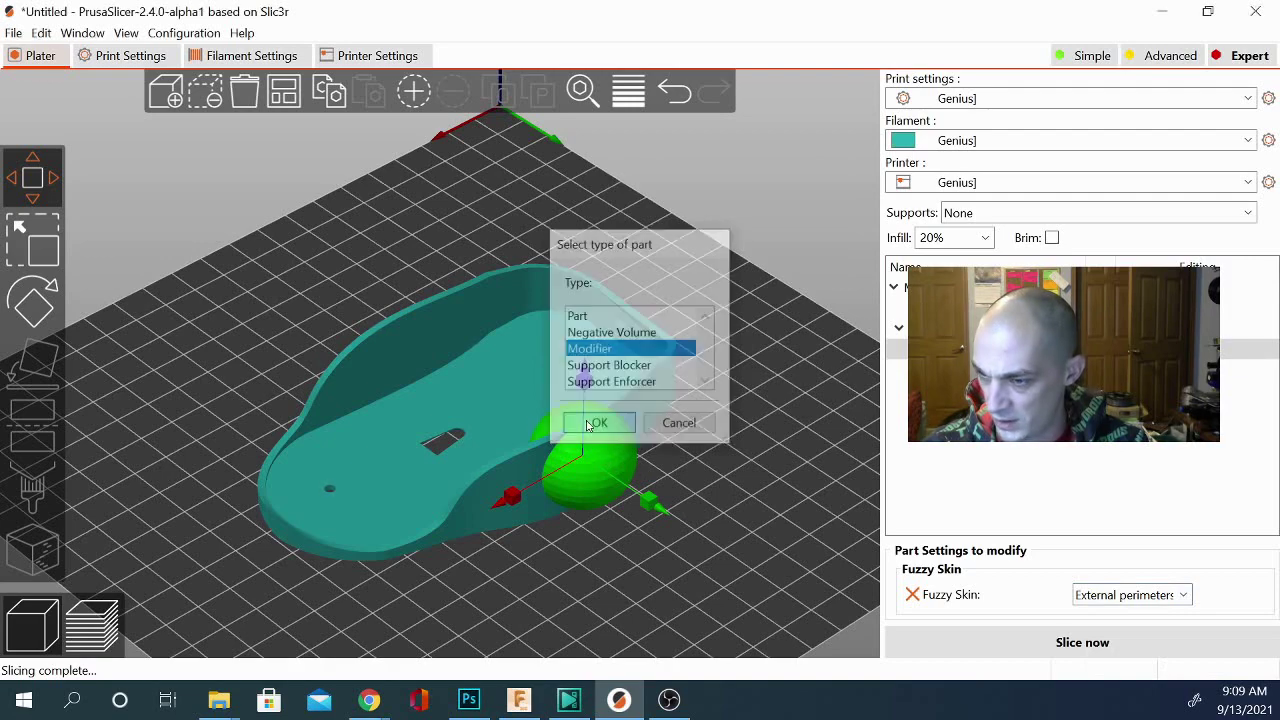
pyautogui.moveTo(693, 588); pyautogui.dragTo(601, 576)
pyautogui.hotkey('ctrl', 'r')
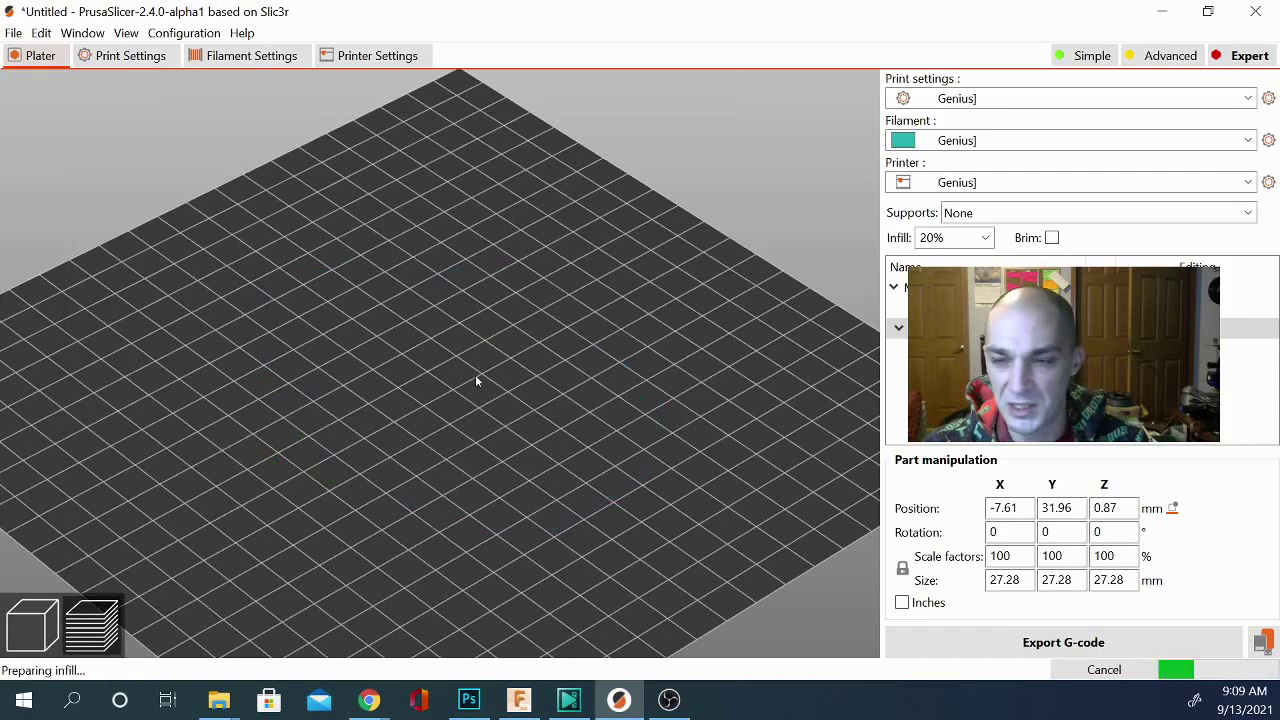
# Orbit the sliced shell (1h59m estimate) to inspect the sphere modifier area, then return to the 3D view
pyautogui.moveTo(286, 509); pyautogui.dragTo(327, 557)
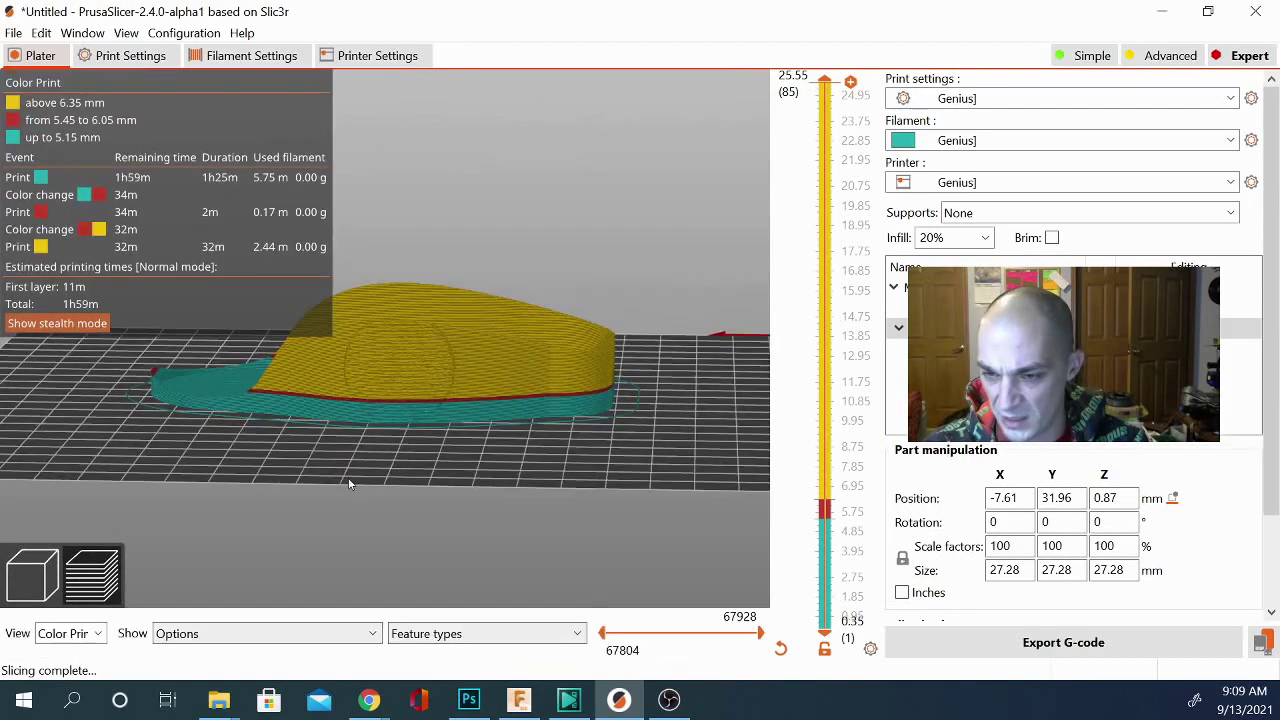
pyautogui.moveTo(350, 480); pyautogui.dragTo(542, 418)
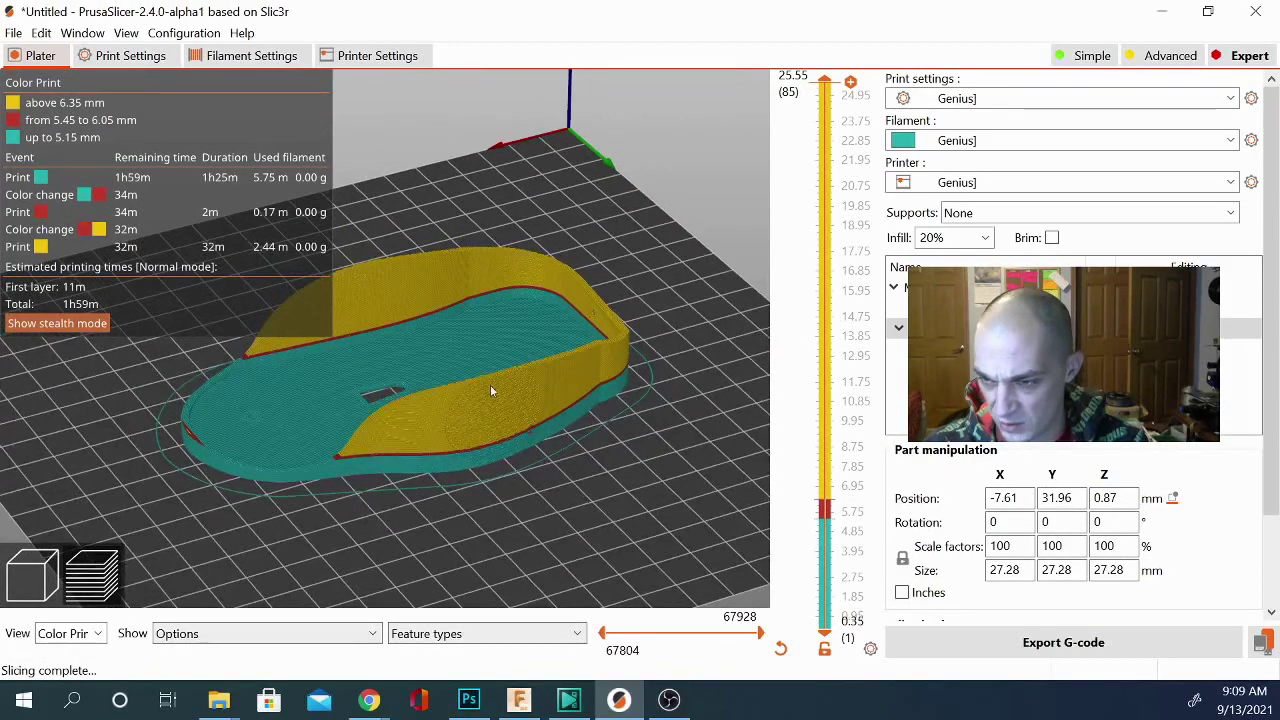
pyautogui.moveTo(463, 500); pyautogui.dragTo(465, 258)
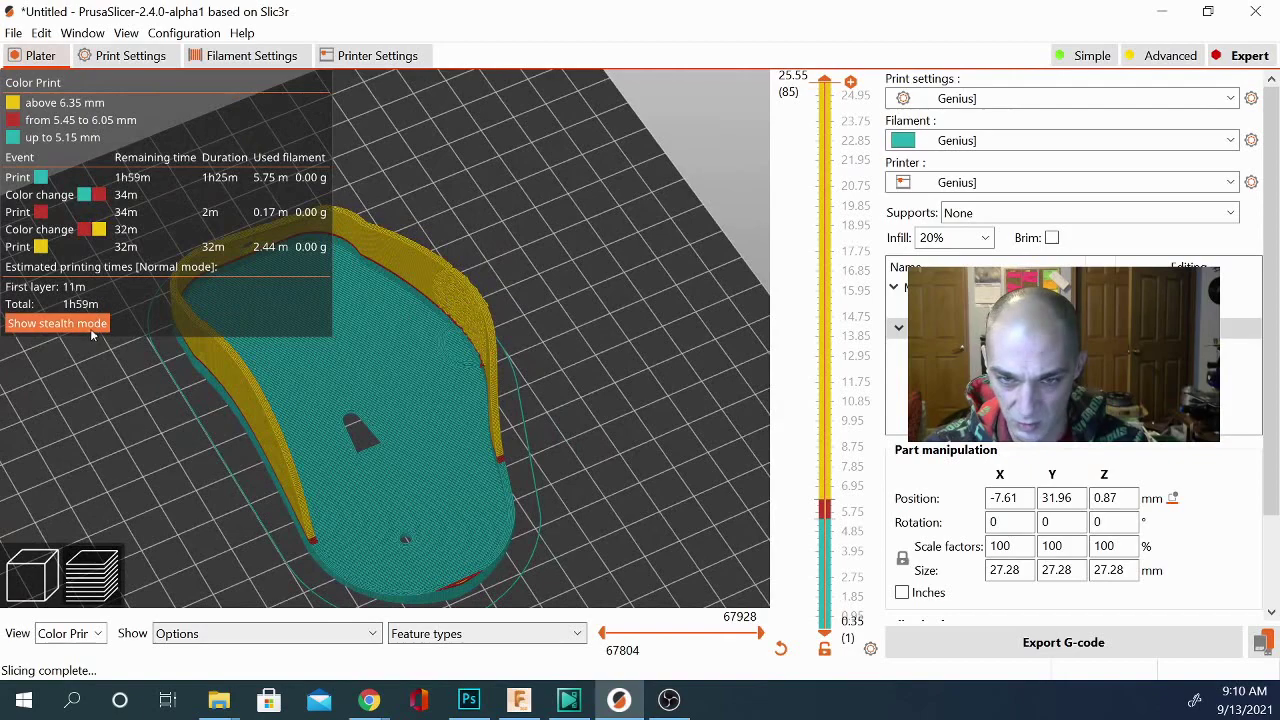
pyautogui.moveTo(89, 412); pyautogui.dragTo(290, 450)
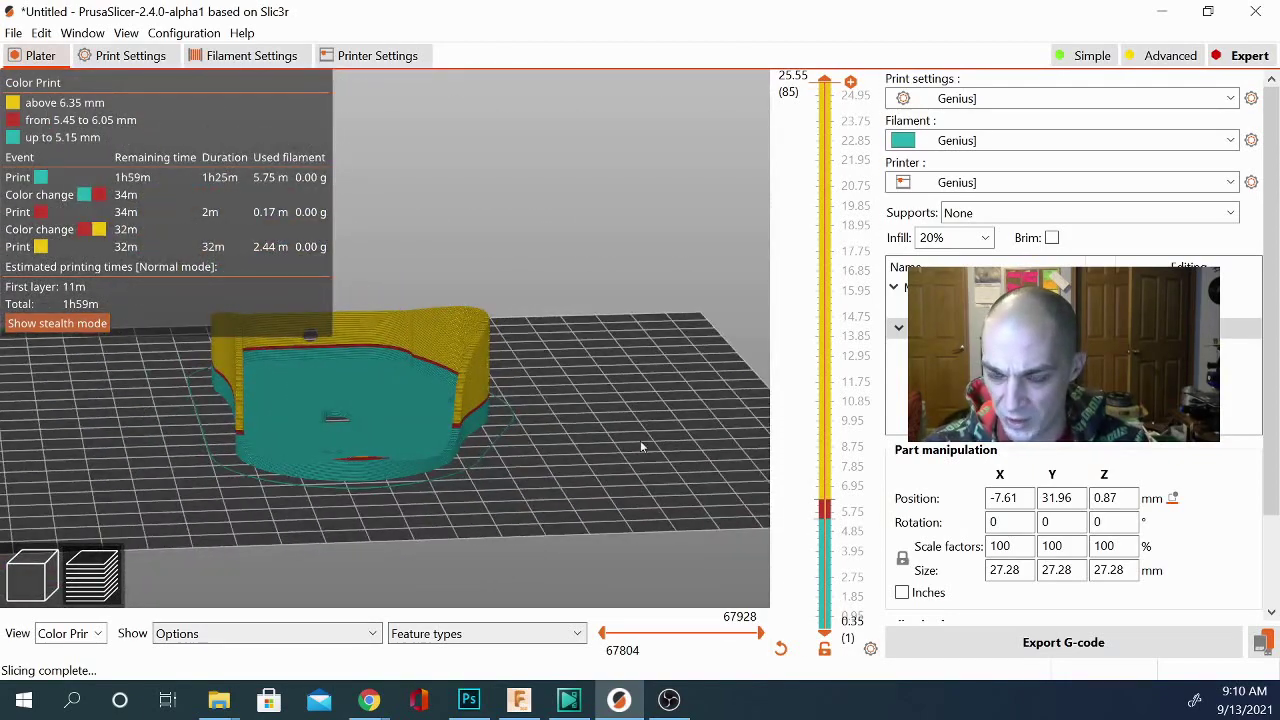
pyautogui.moveTo(640, 440); pyautogui.dragTo(614, 431)
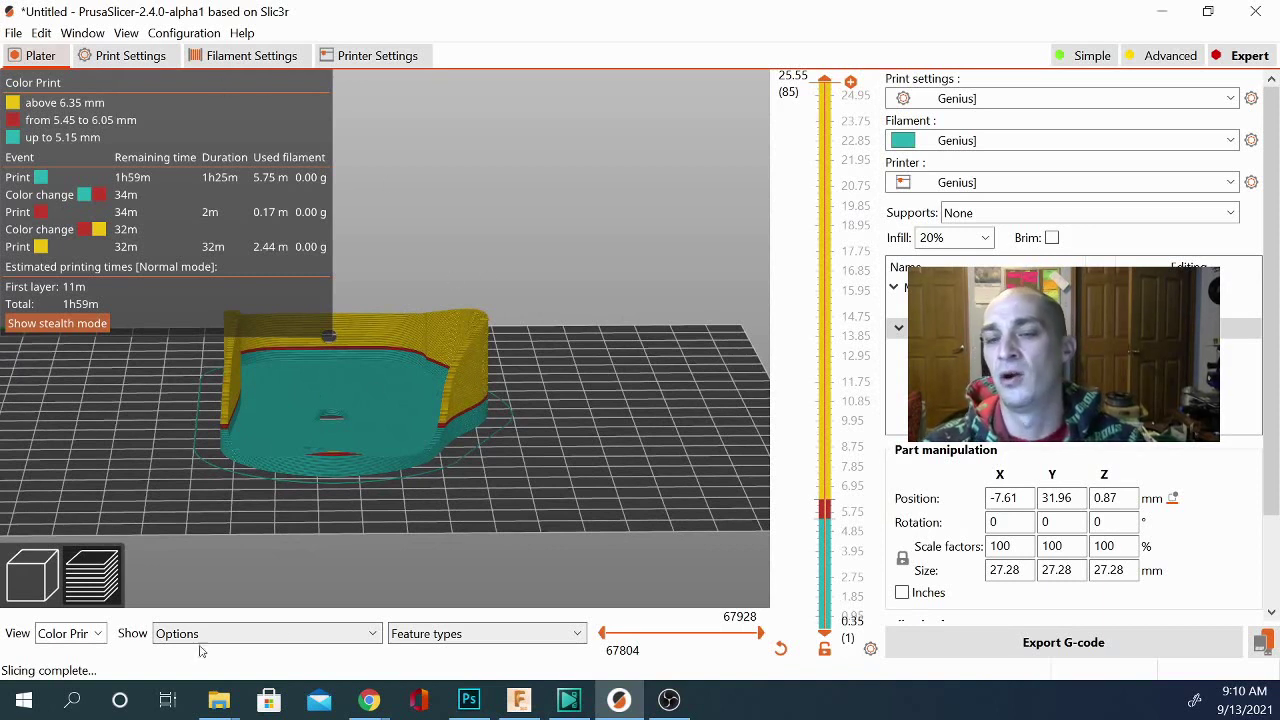
pyautogui.click(28, 569)
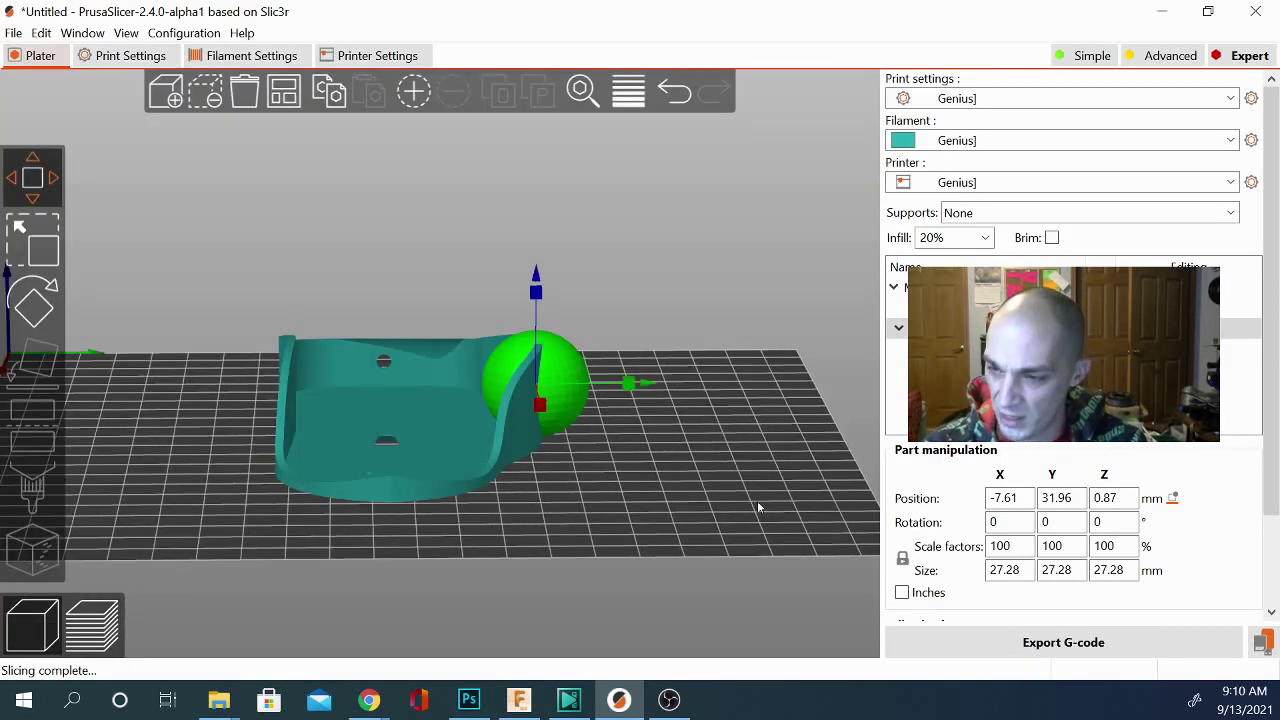
# Remove the green sphere modifier so the mouse shell stands alone on the plate
pyautogui.moveTo(758, 508); pyautogui.dragTo(480, 517)
pyautogui.click(446, 449)
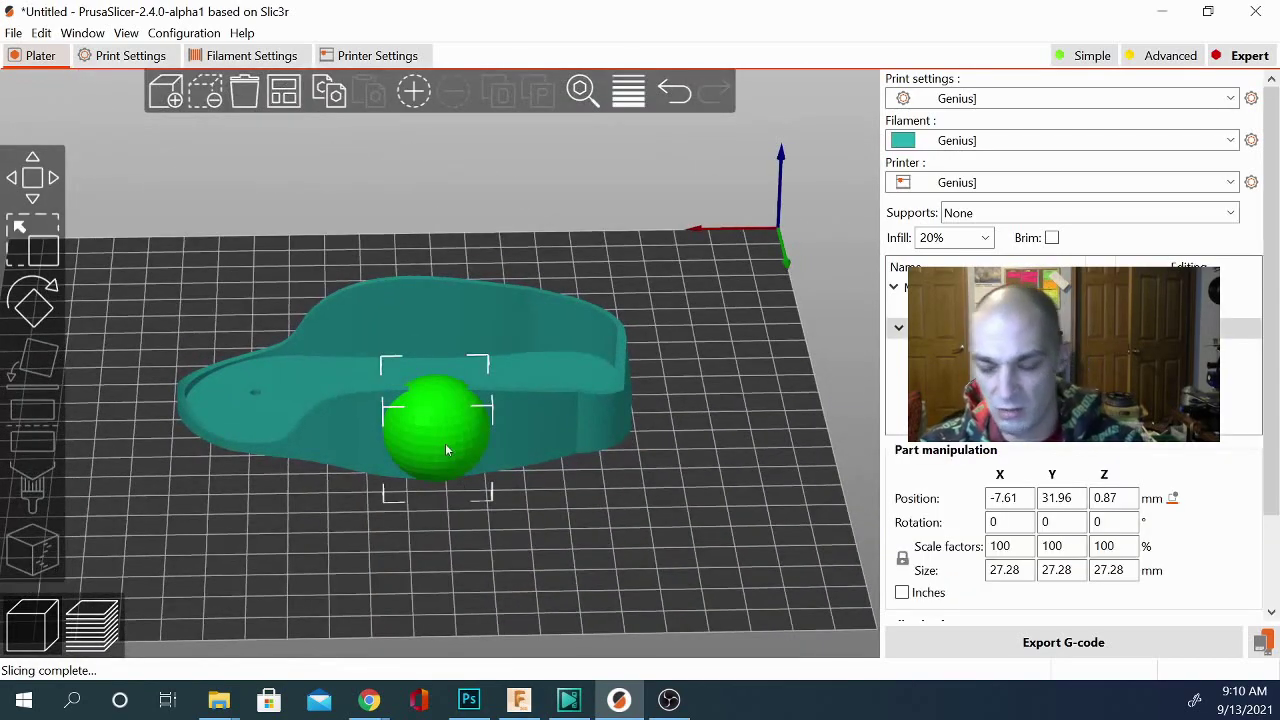
pyautogui.press('Delete')
pyautogui.moveTo(405, 602); pyautogui.dragTo(201, 250)
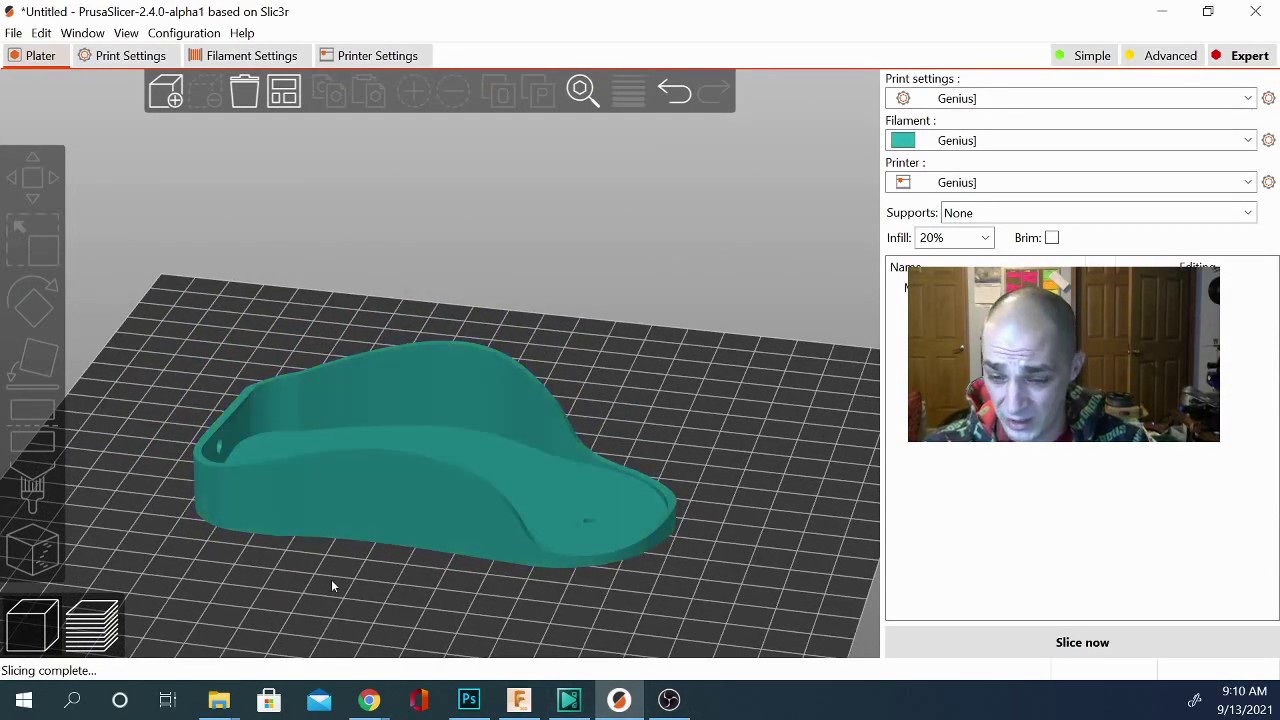
pyautogui.moveTo(333, 586); pyautogui.dragTo(300, 490, button='middle')
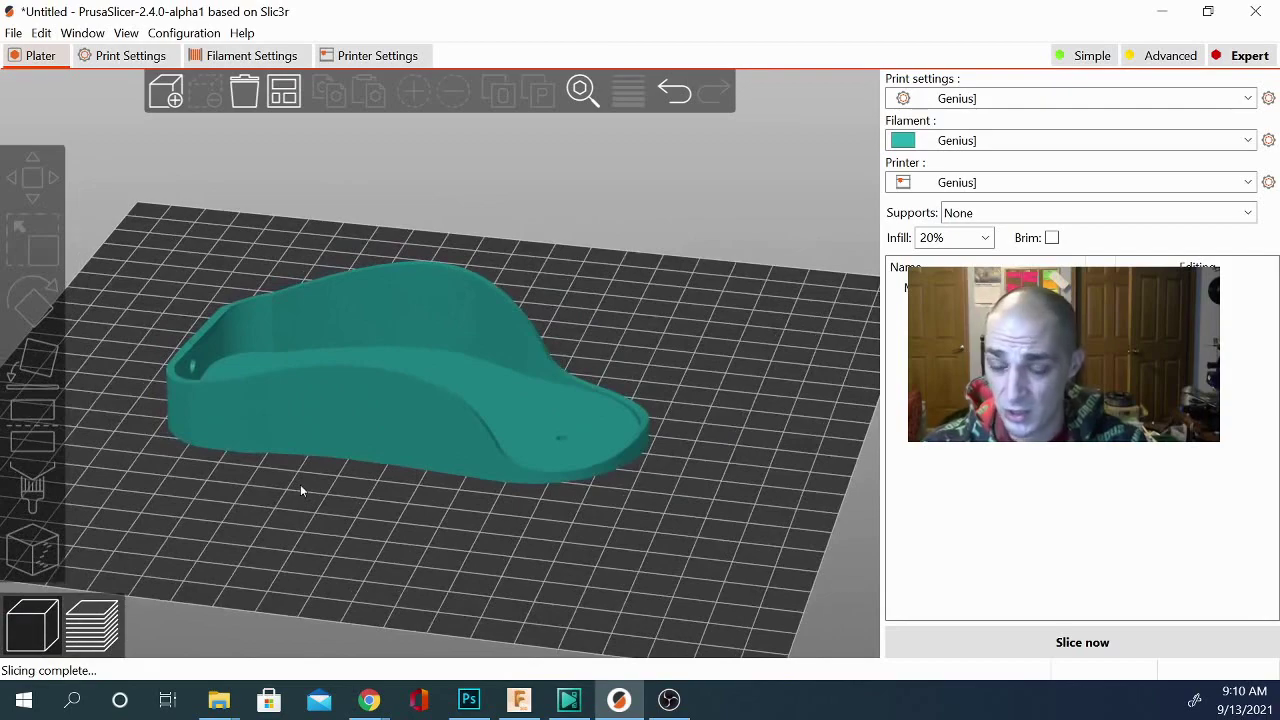
pyautogui.moveTo(300, 490); pyautogui.dragTo(593, 555)
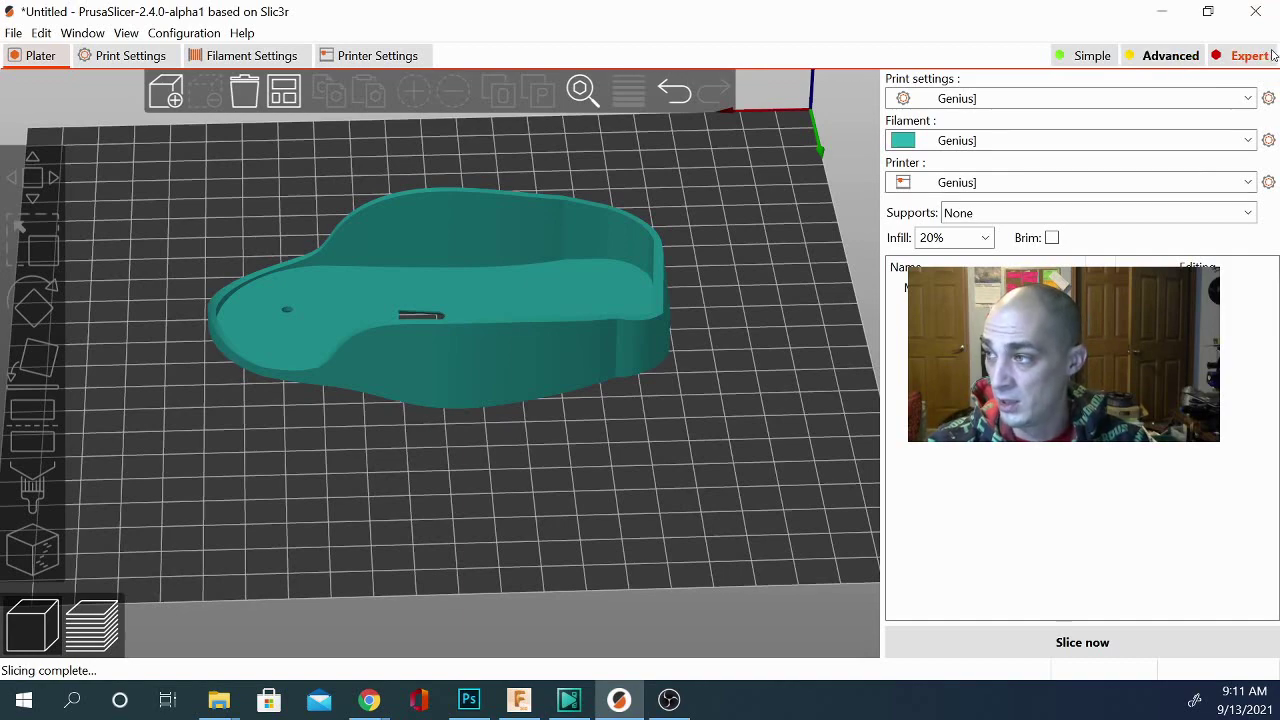
# Open Print Settings on Layers and perimeters and switch the mode selector to Simple
pyautogui.click(1268, 98)
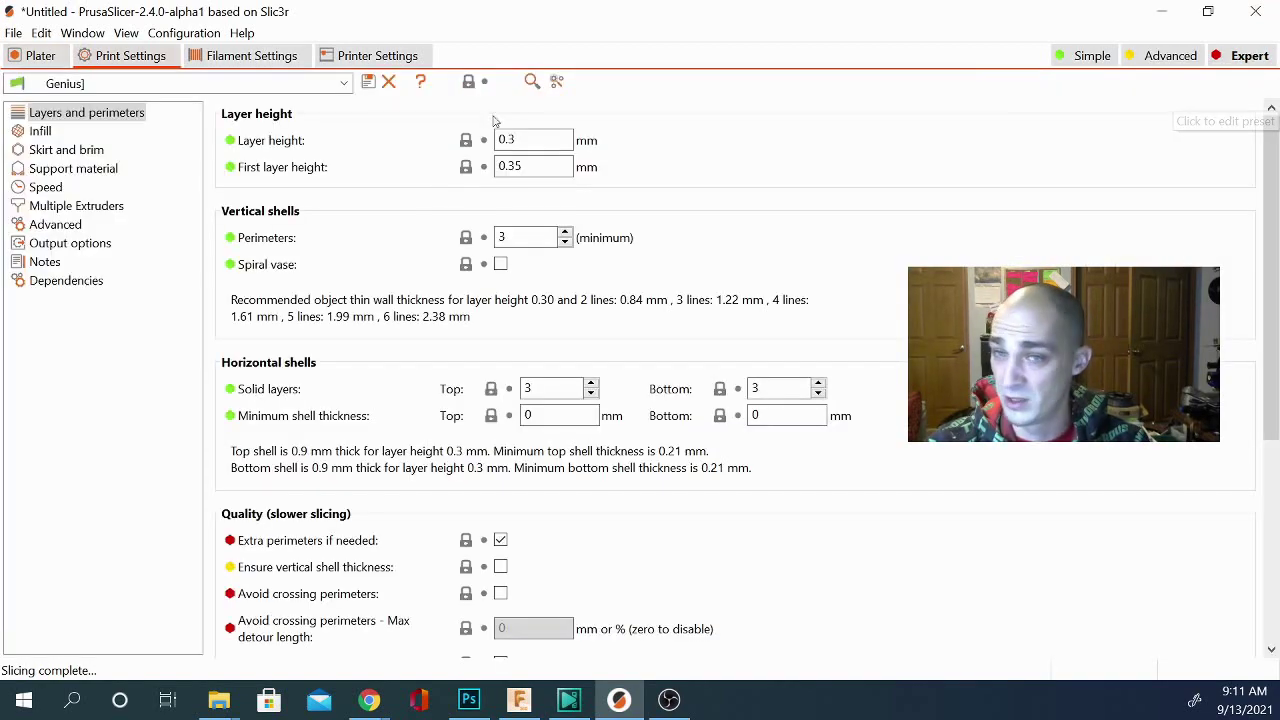
pyautogui.scroll(-9, 463, 333)
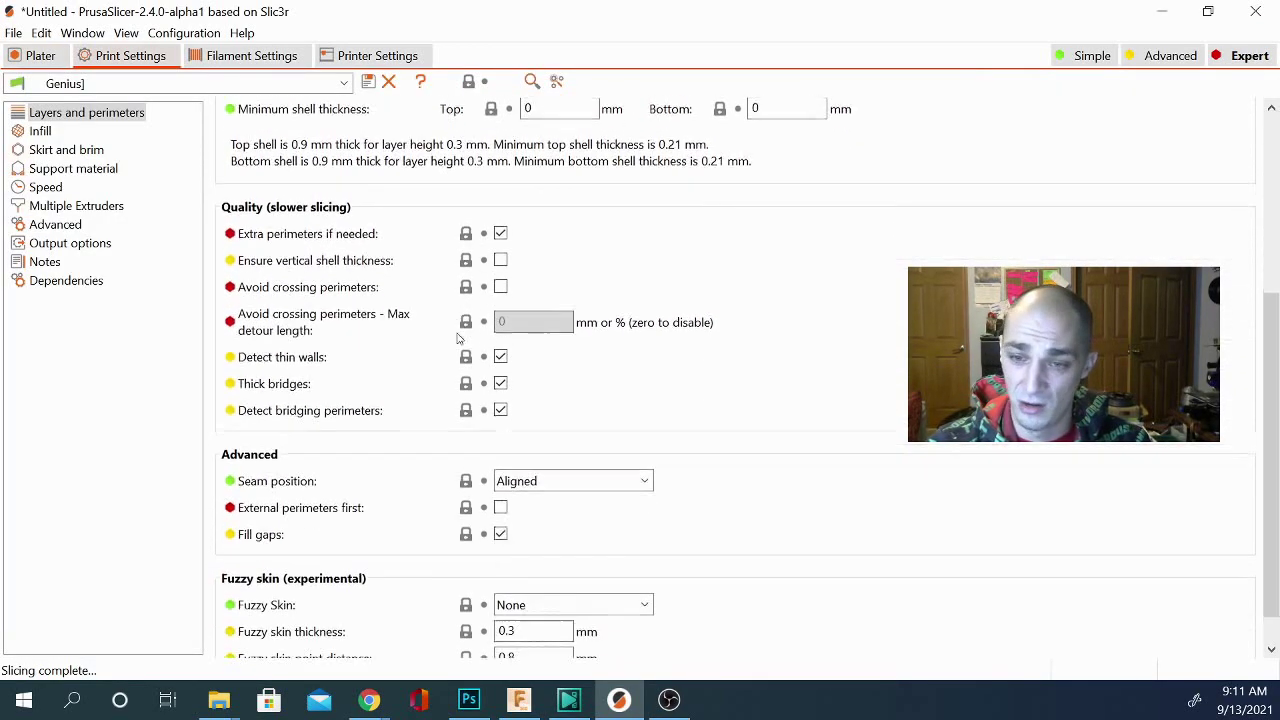
pyautogui.scroll(9, 449, 351)
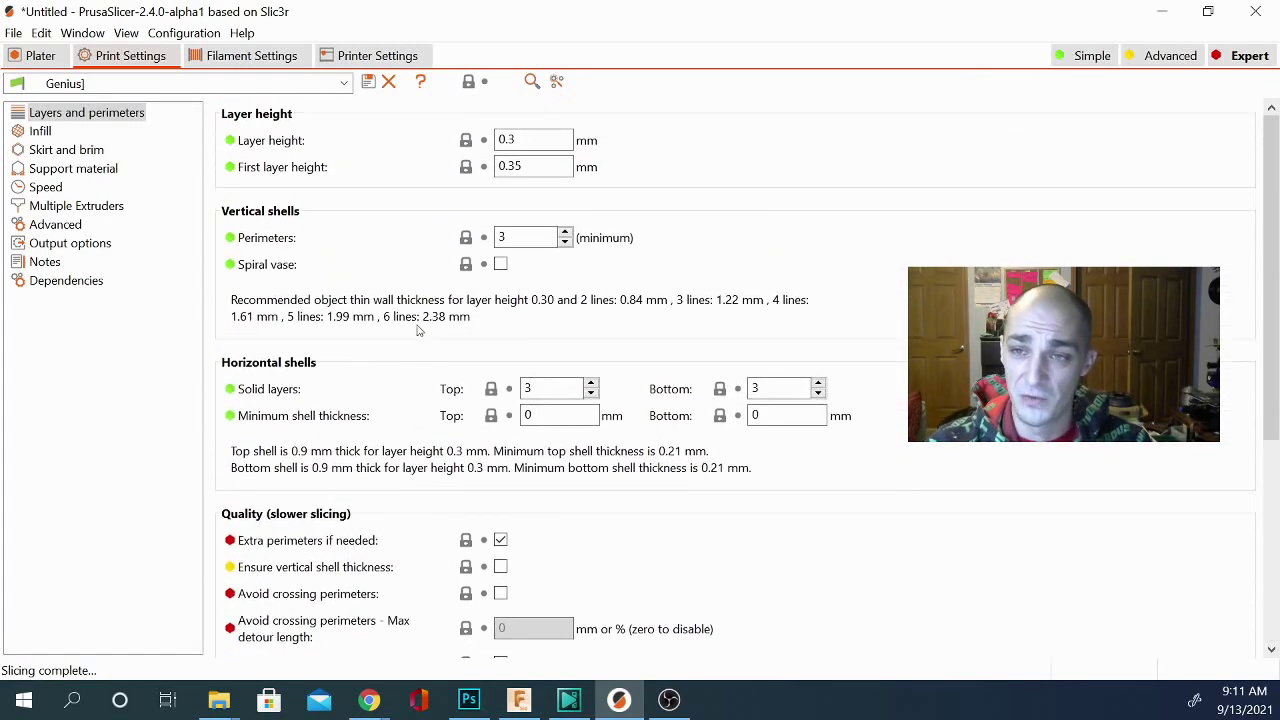
pyautogui.click(1090, 56)
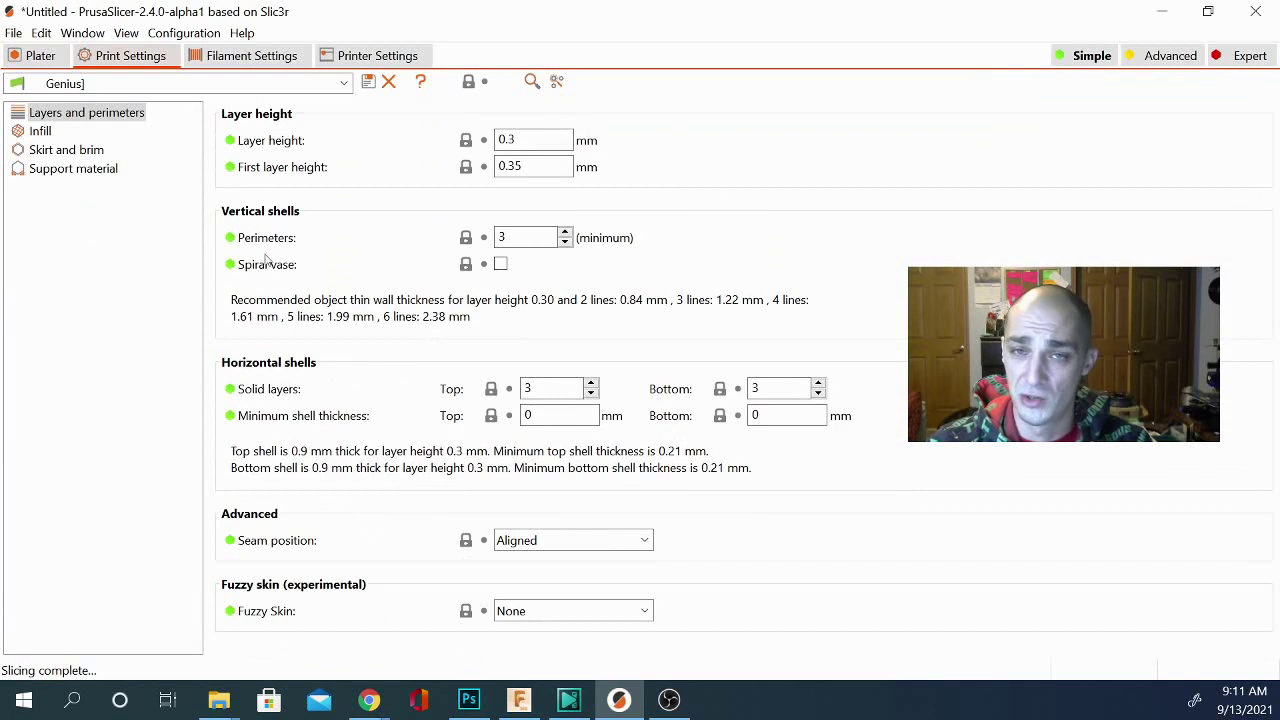